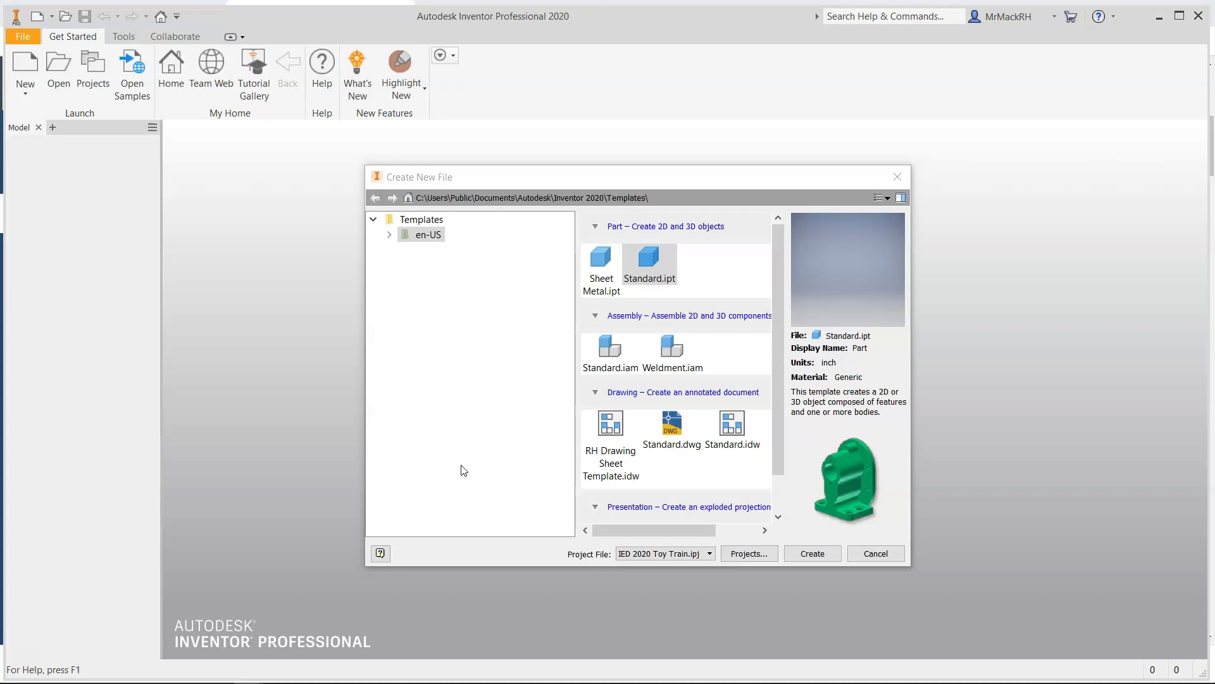
Select the RH Drawing Sheet Template.idw drawing template
click(611, 436)
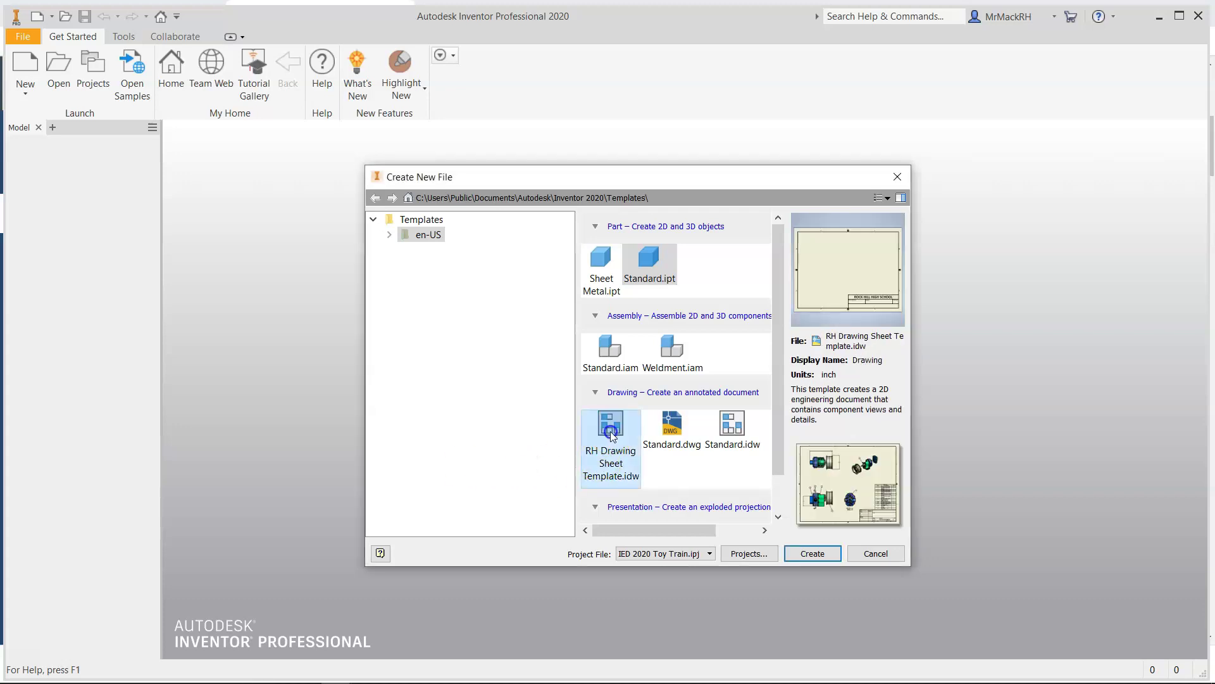
Create the drawing and enter TRAIN LINKAGE PIN, the student's name and period 3RD in the title block
click(801, 555)
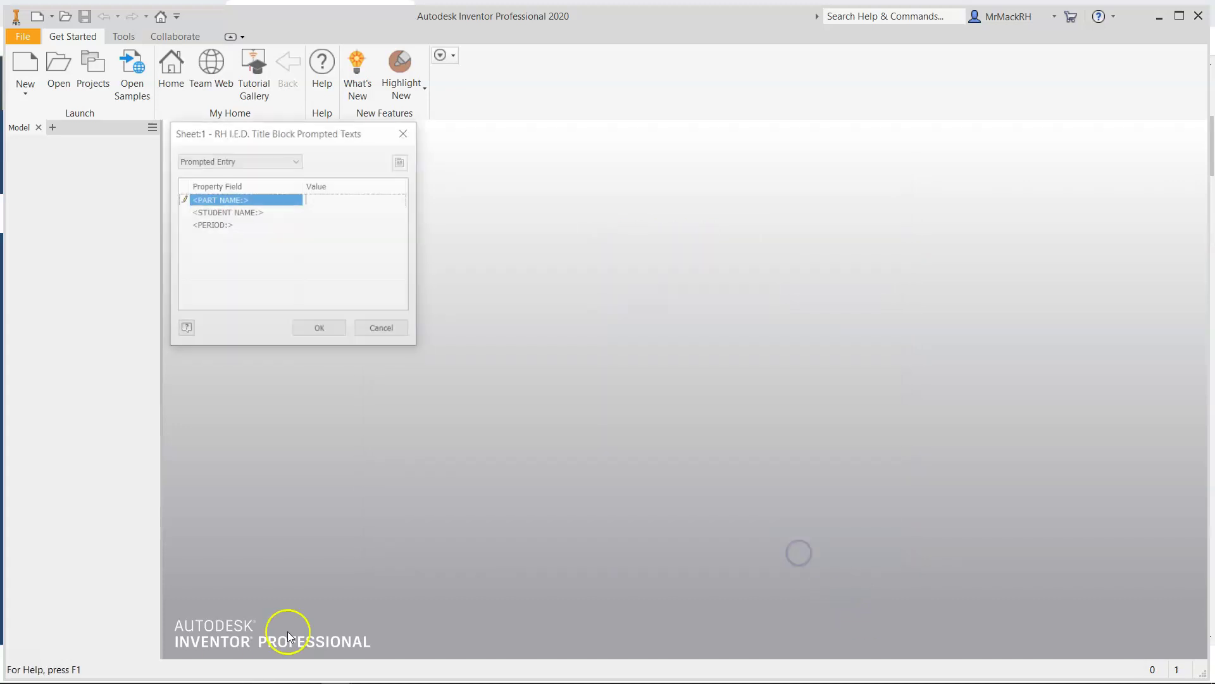
click(373, 203)
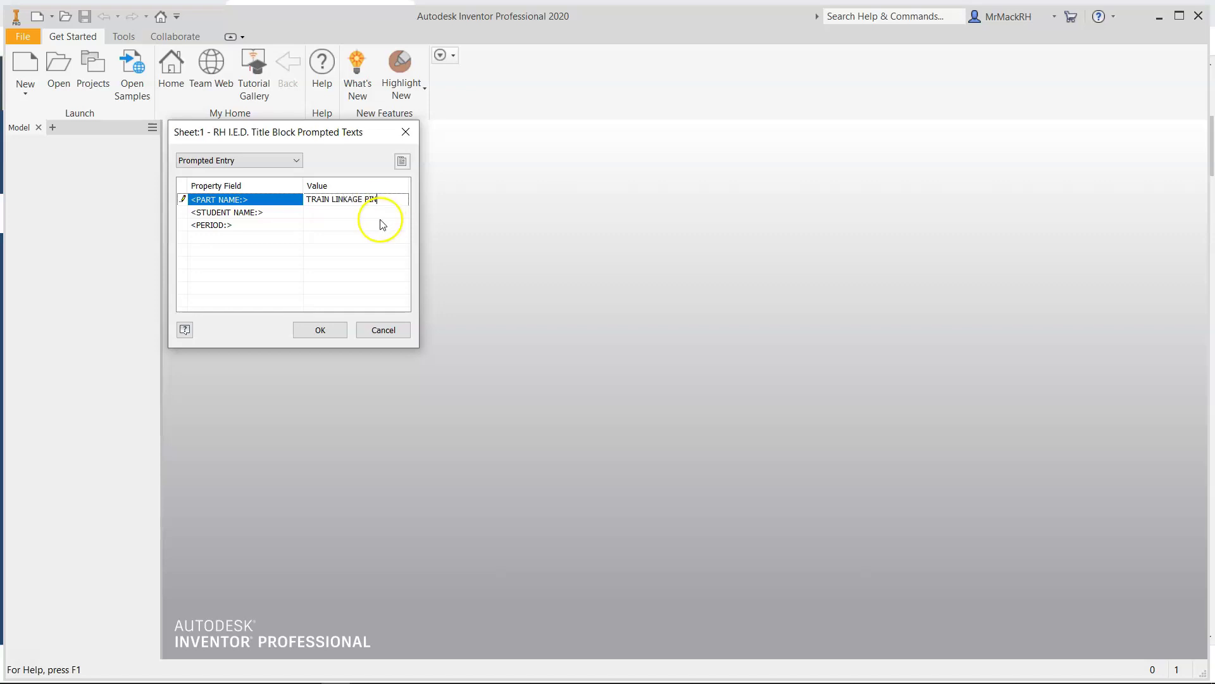
click(342, 212)
text(MR MACK)
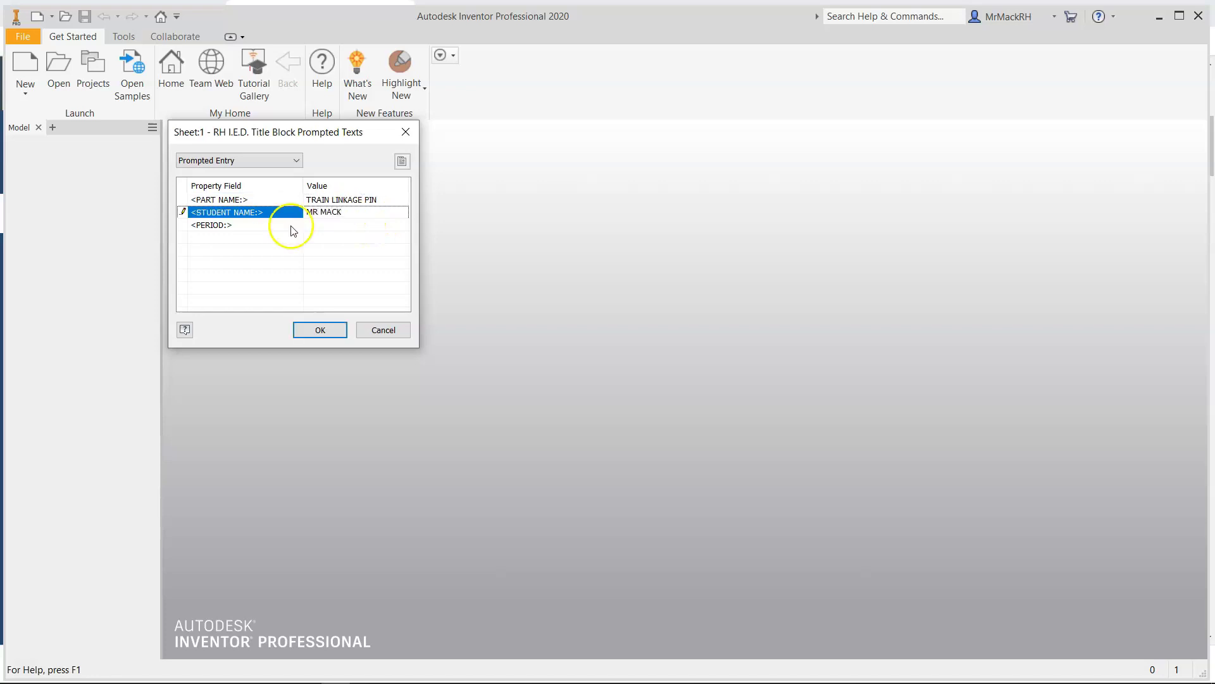
click(319, 226)
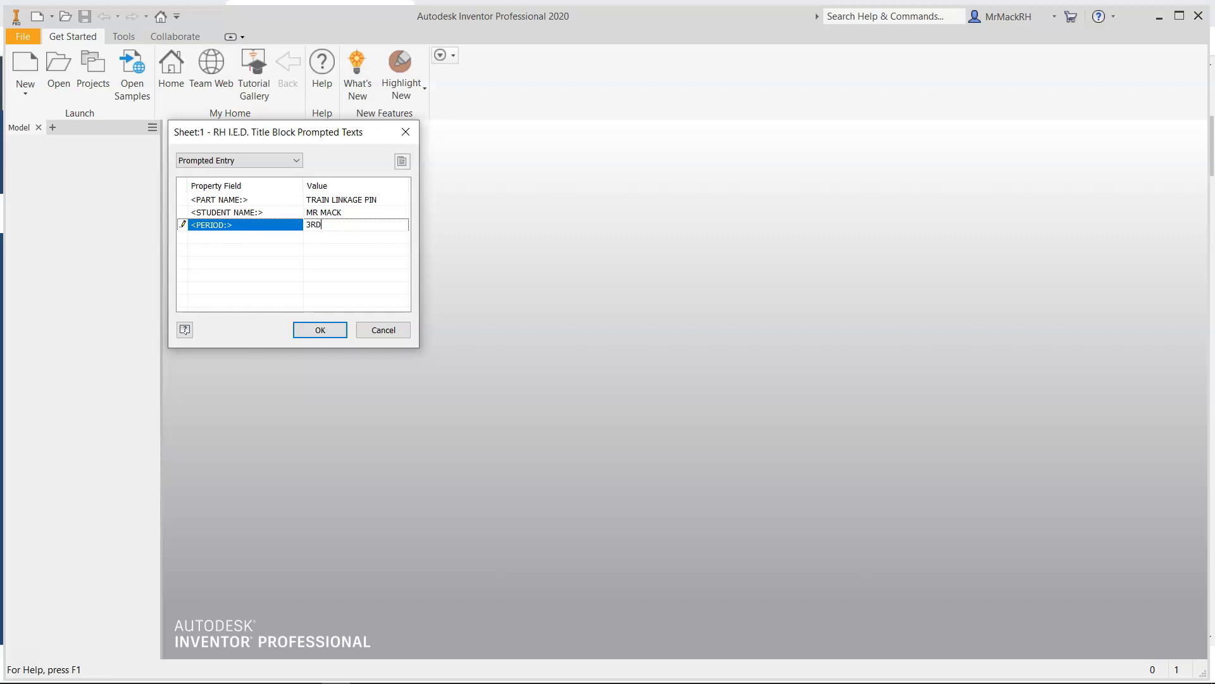
click(320, 330)
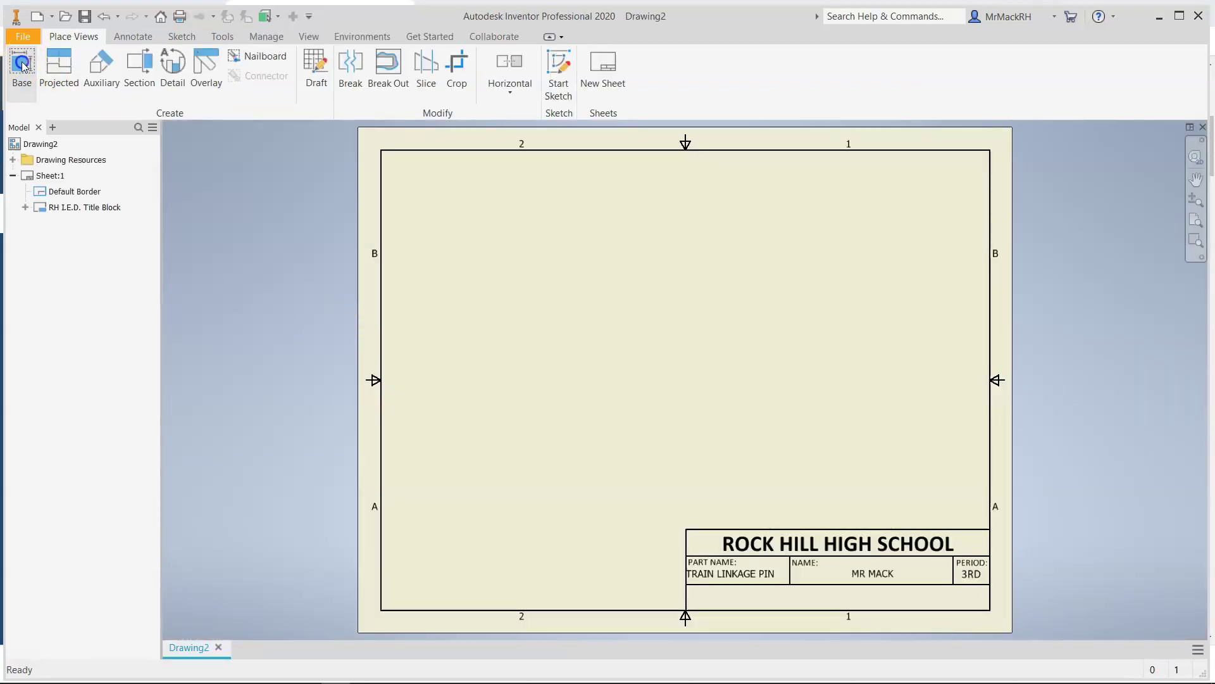
Load Train Linkage Pin.ipt as a base view at 5:1 scale
click(22, 65)
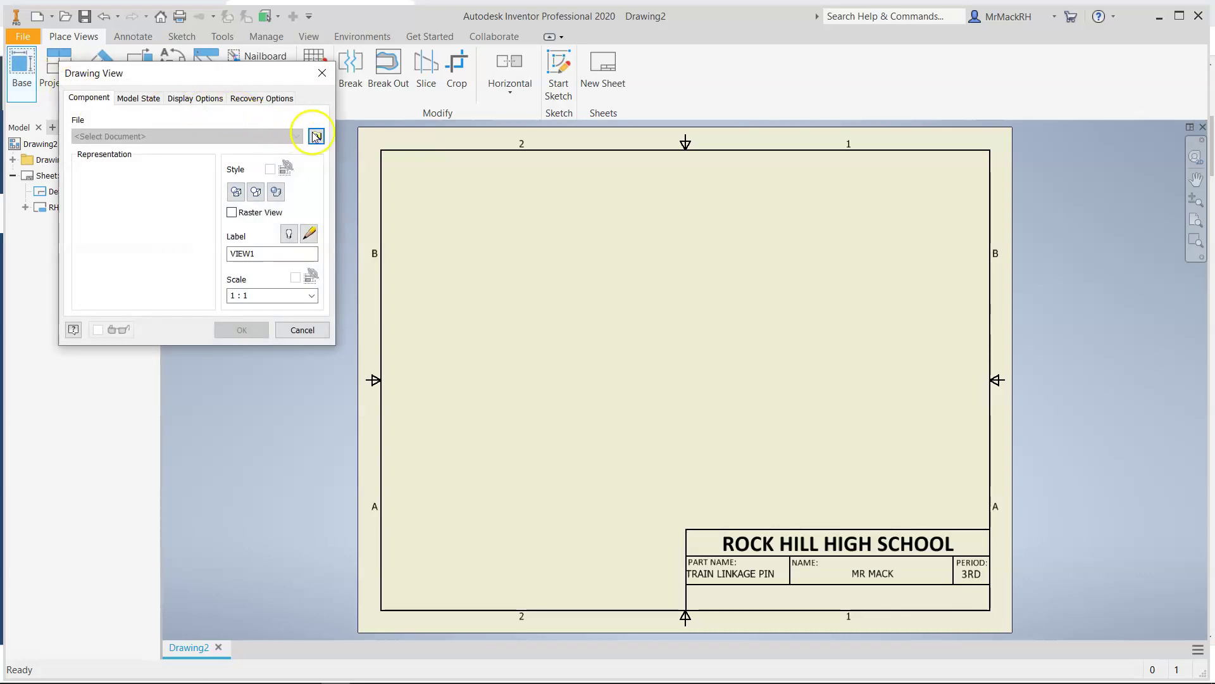
click(315, 137)
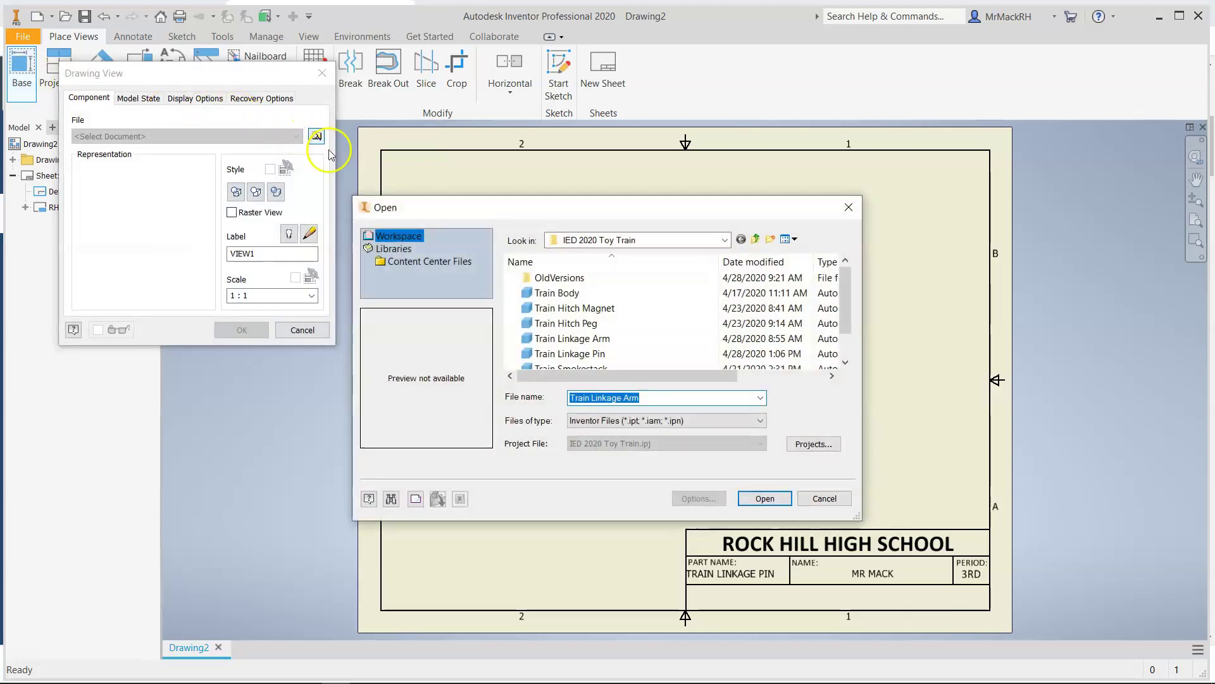
click(588, 354)
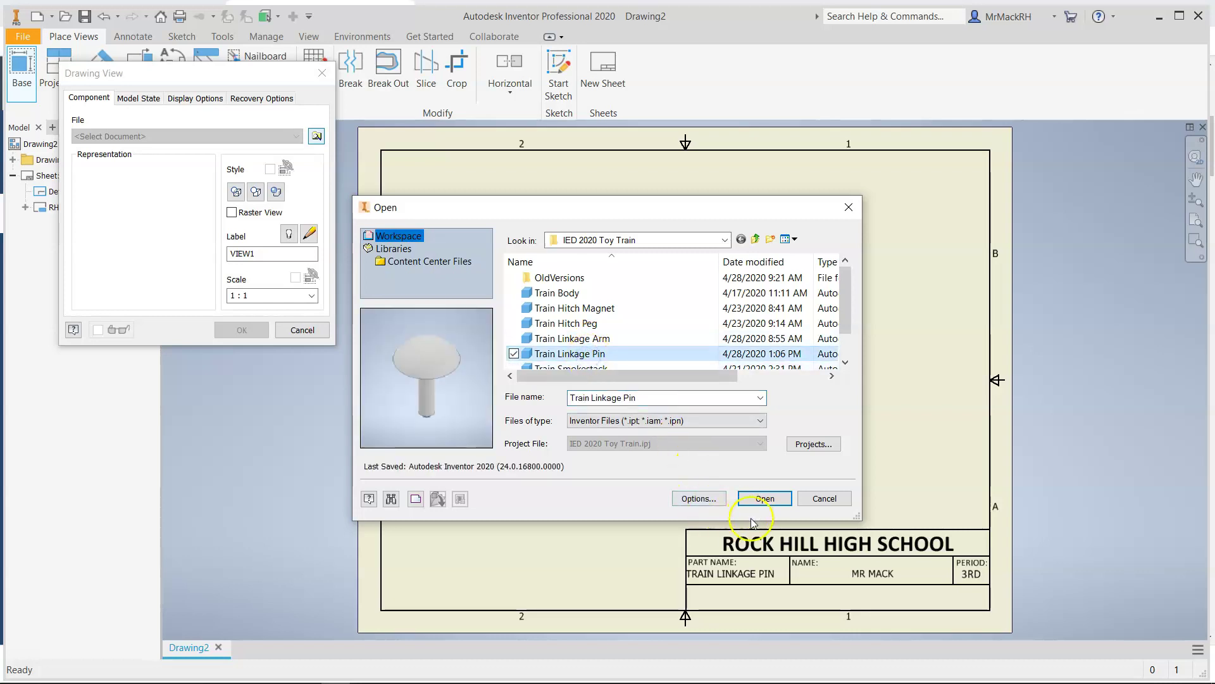
click(785, 498)
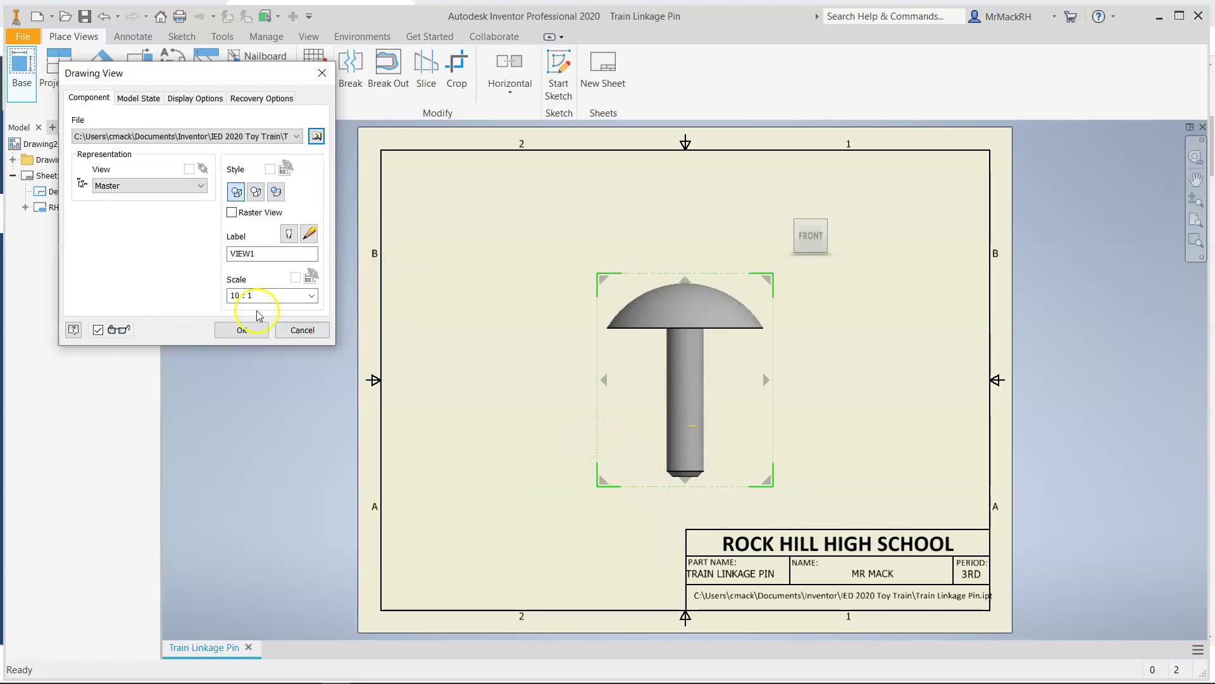
click(240, 295)
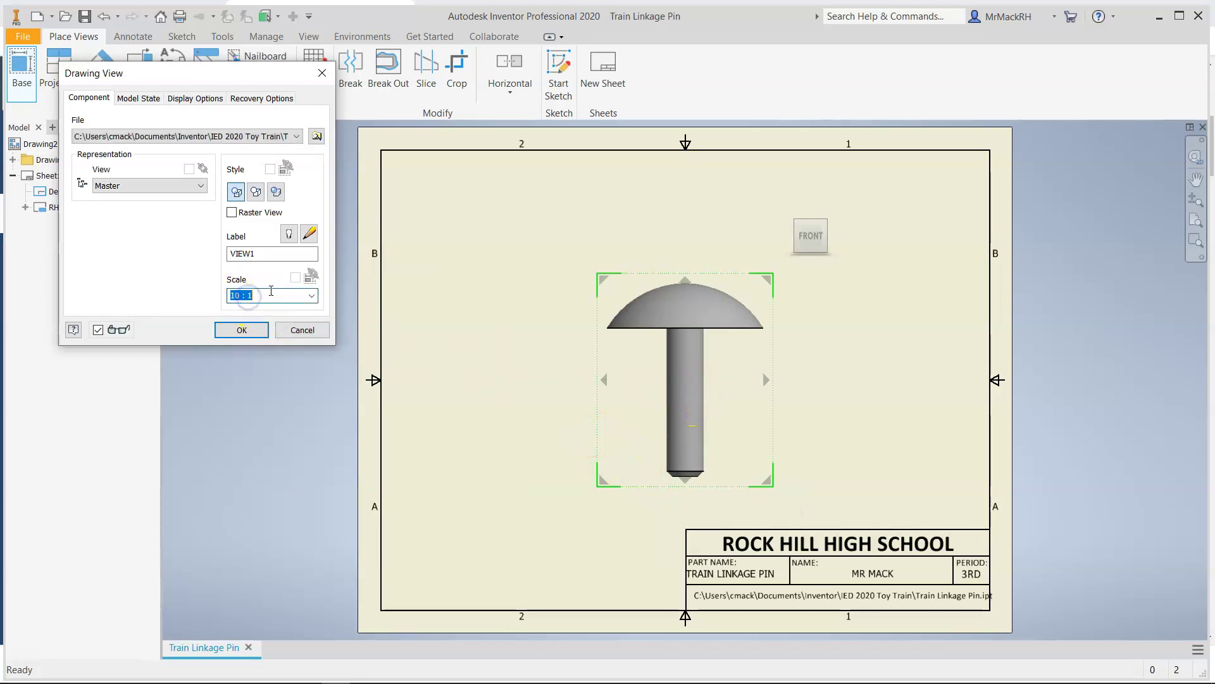
text(5:1)
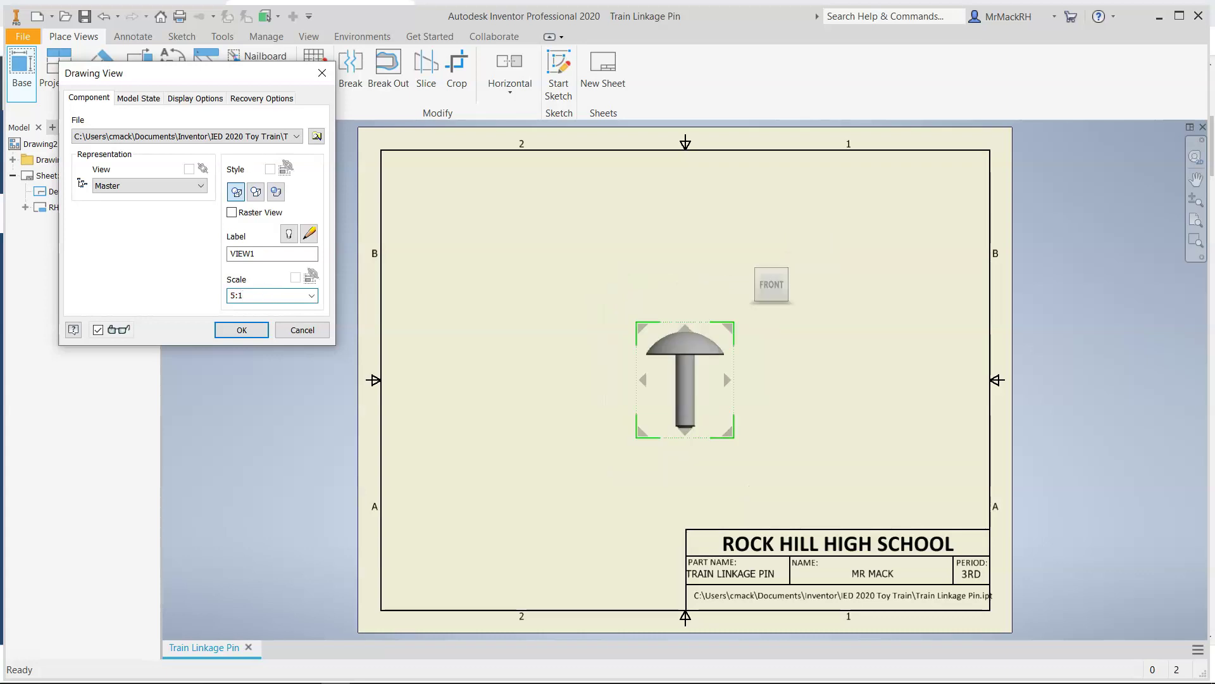
Place the front view at lower left with a projected top view and an upper-right isometric view
mouse_move(697, 341)
mouse_down()
mouse_move(536, 369)
mouse_move(532, 398)
mouse_up()
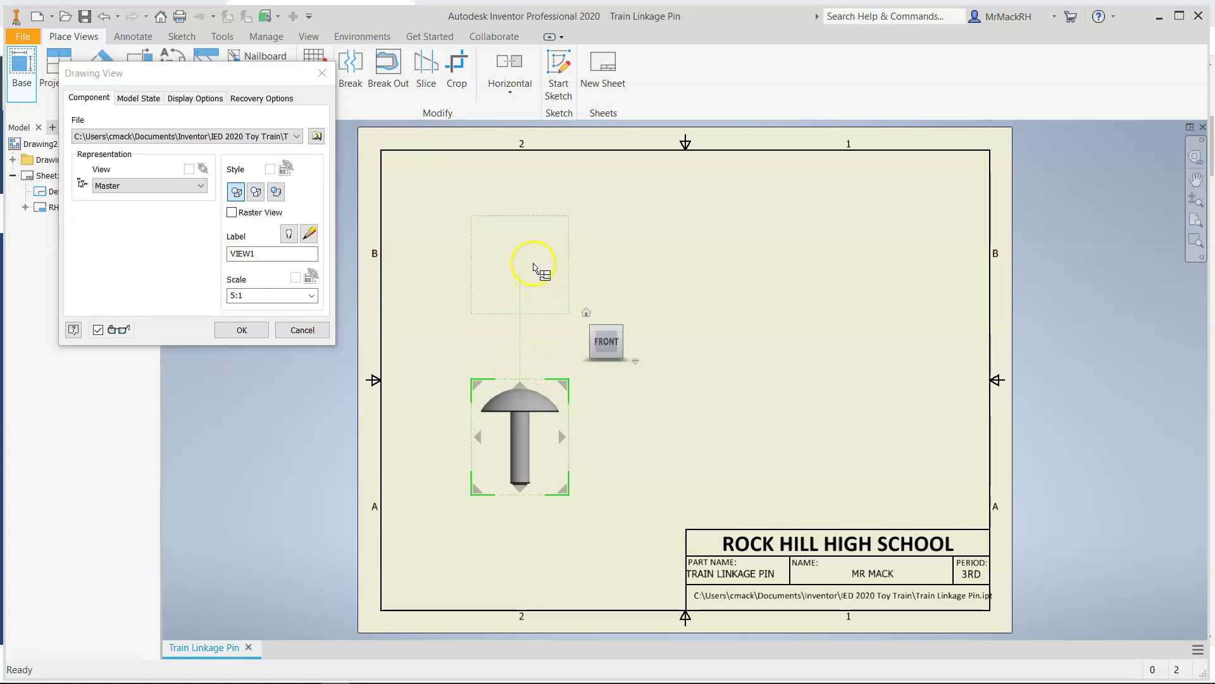
click(536, 257)
click(876, 250)
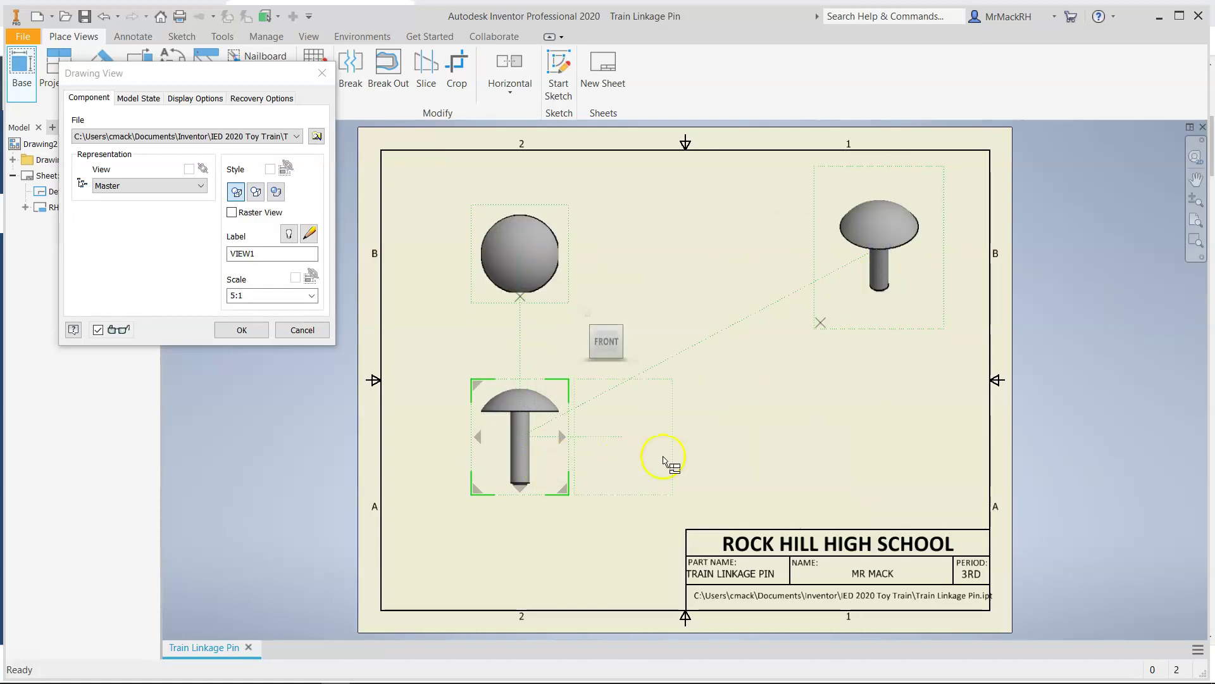
right_click(794, 451)
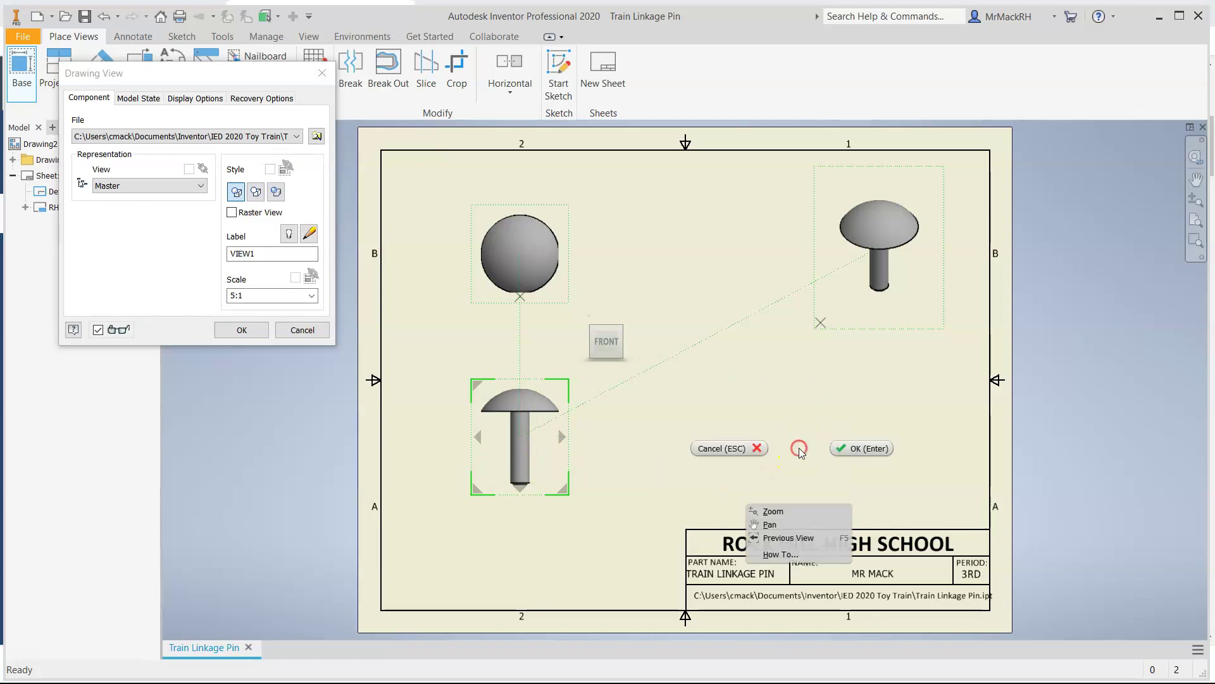
click(865, 454)
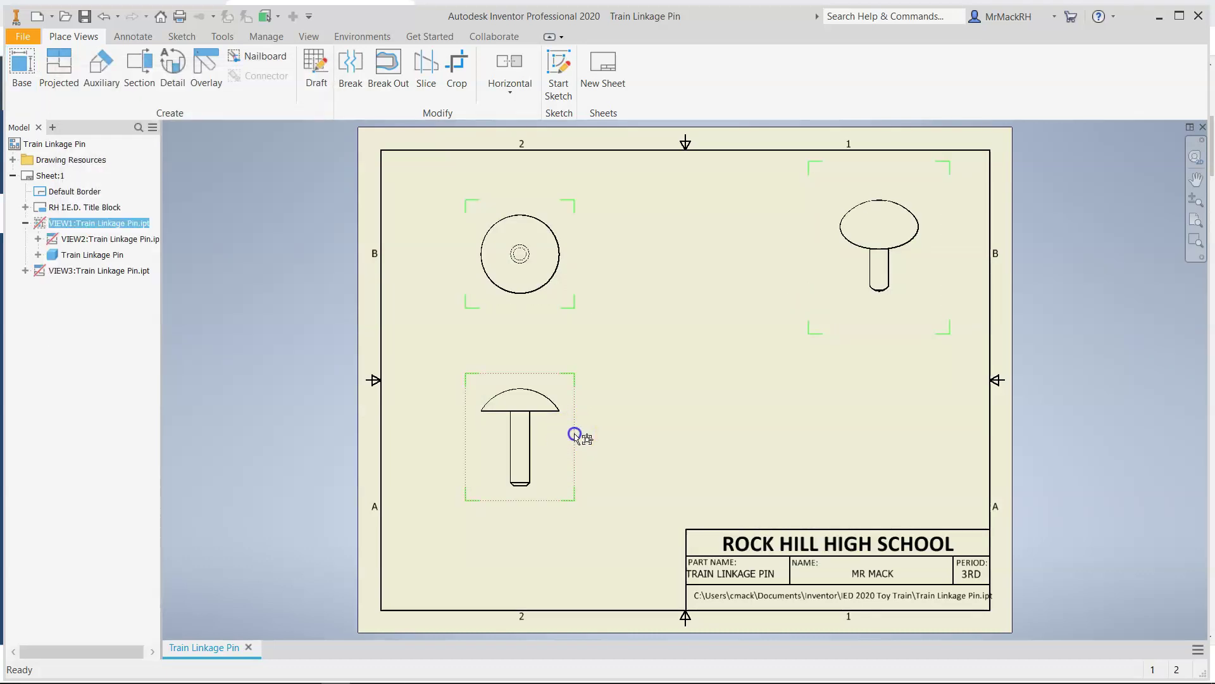
Shift the front view right, then drag the top and front views higher on the sheet
drag(528, 420, 672, 438)
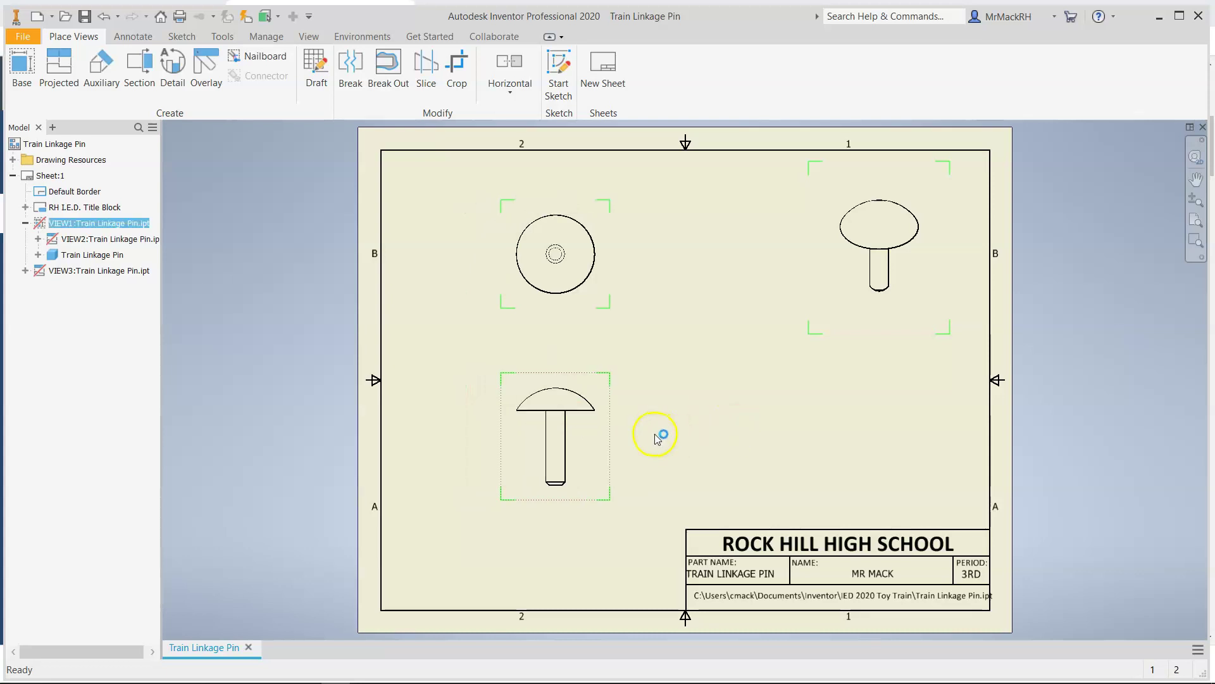
scroll(483, 380, down, 3)
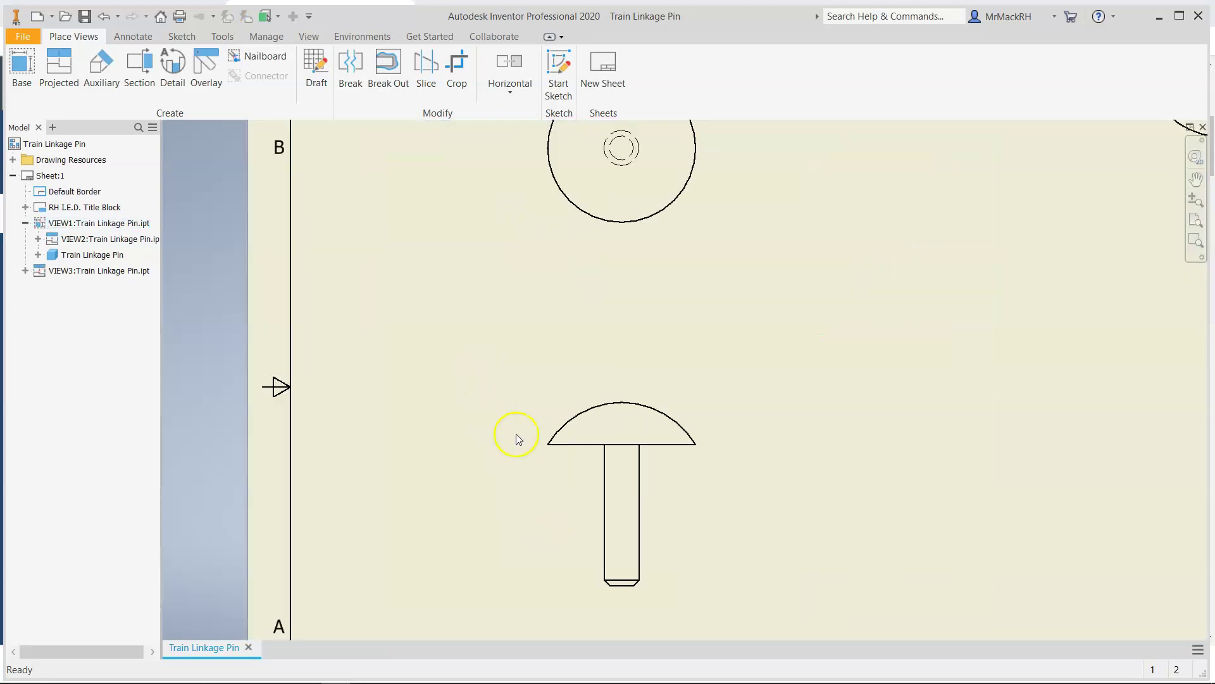
scroll(759, 380, up, 3)
scroll(801, 466, down, 2)
scroll(801, 467, up, 2)
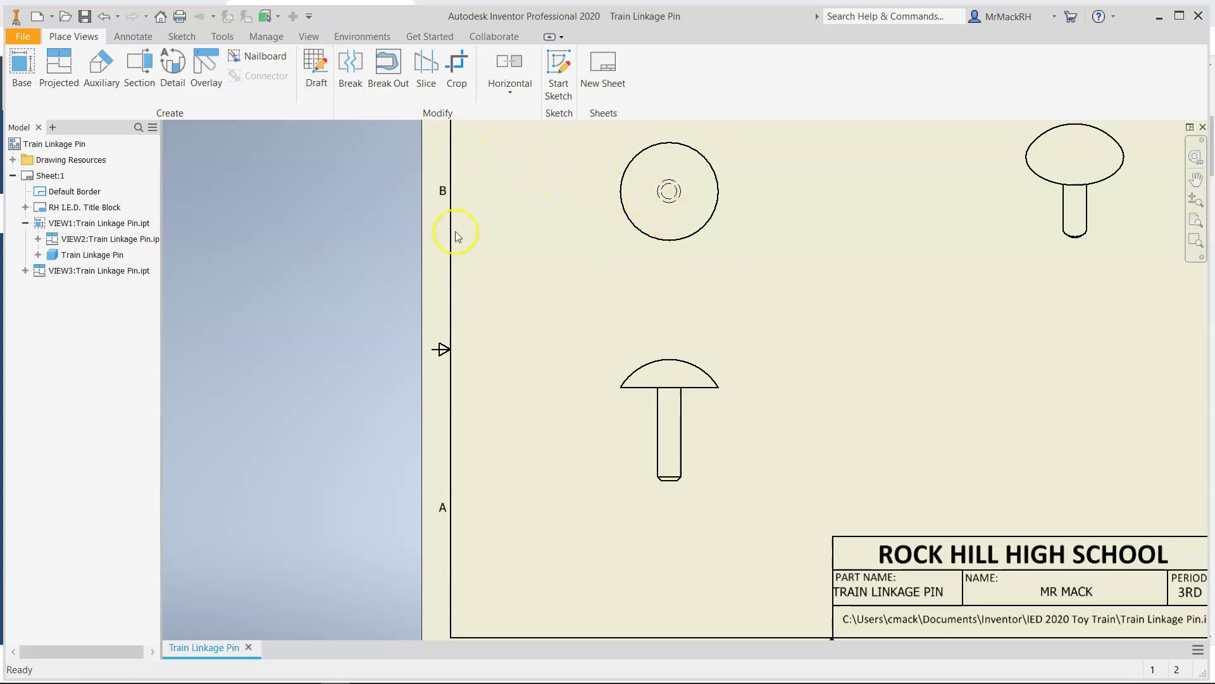
scroll(308, 350, up, 2)
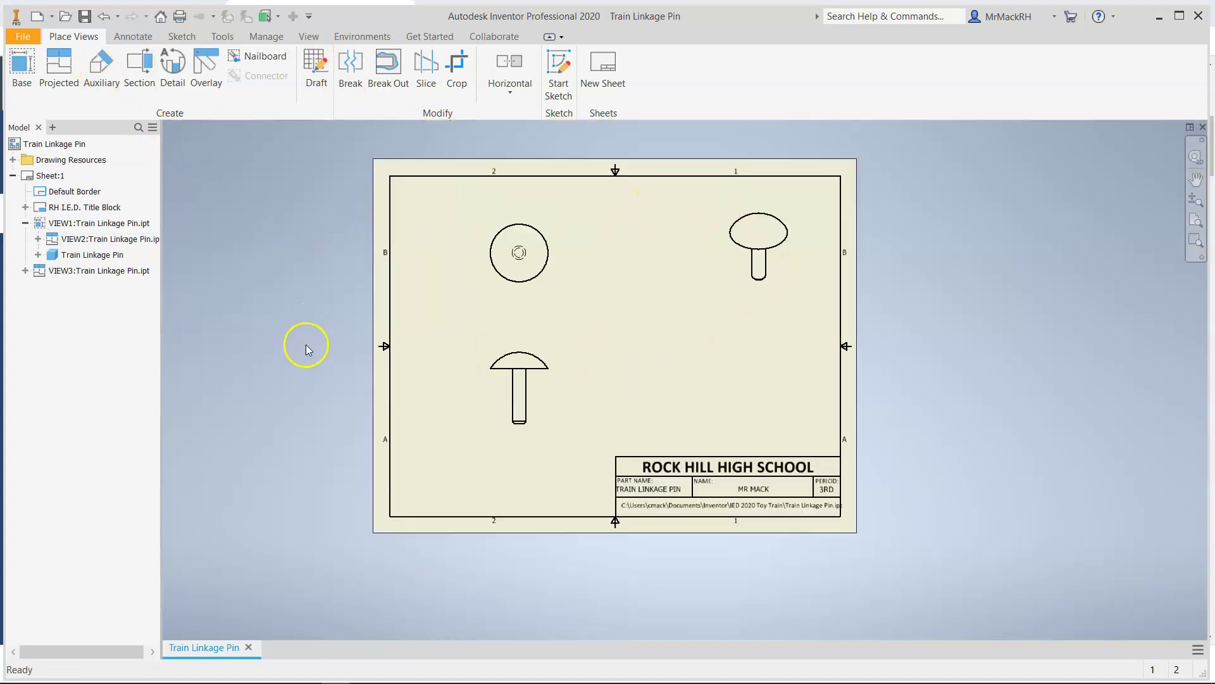
scroll(544, 333, down, 2)
scroll(545, 333, up, 1)
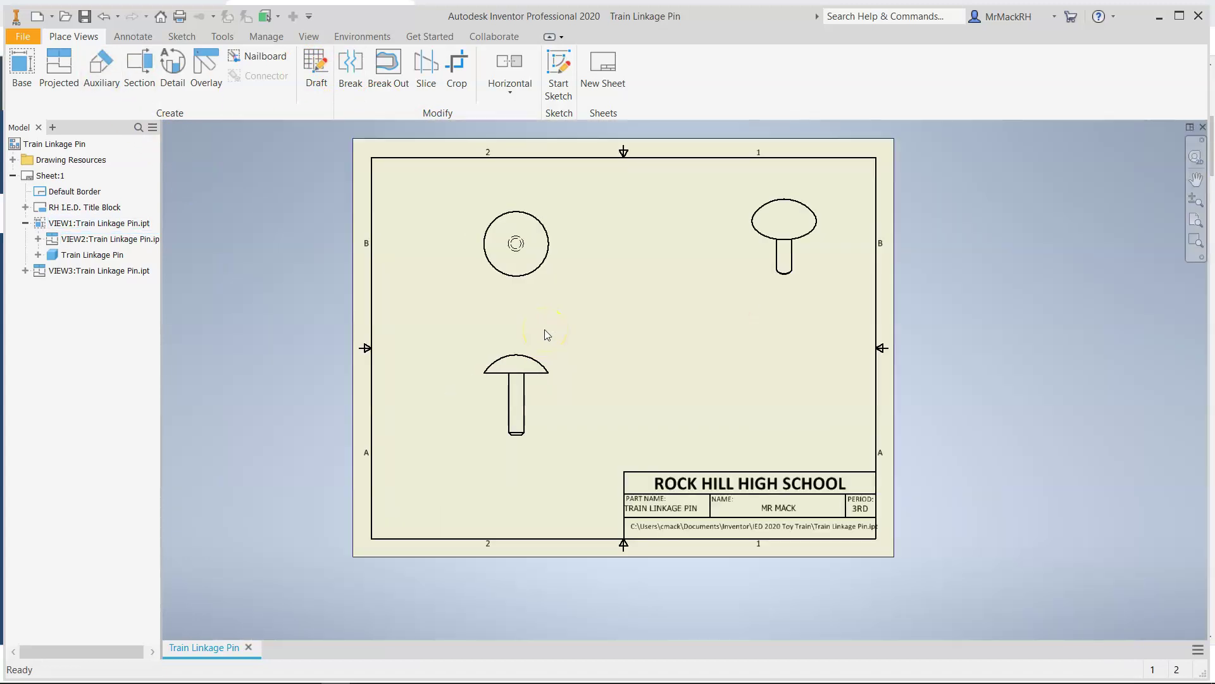
drag(561, 266, 556, 228)
drag(556, 382, 558, 324)
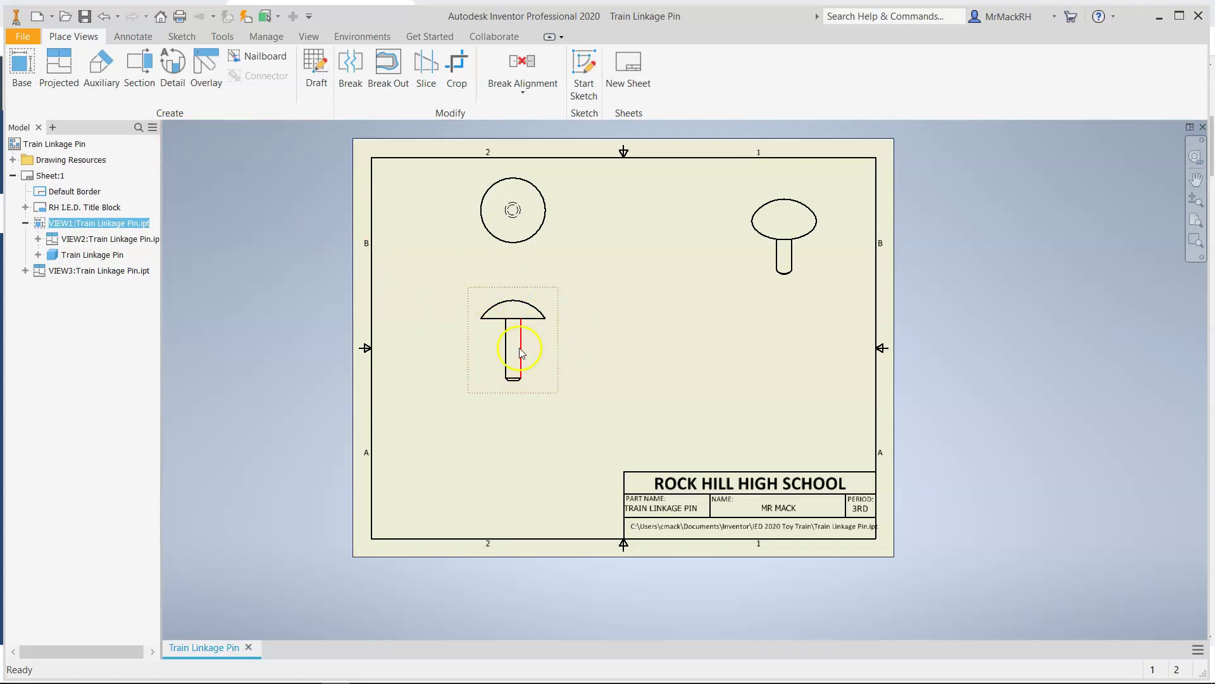
Project VIEW4 from the front view and place it below the front view
click(70, 75)
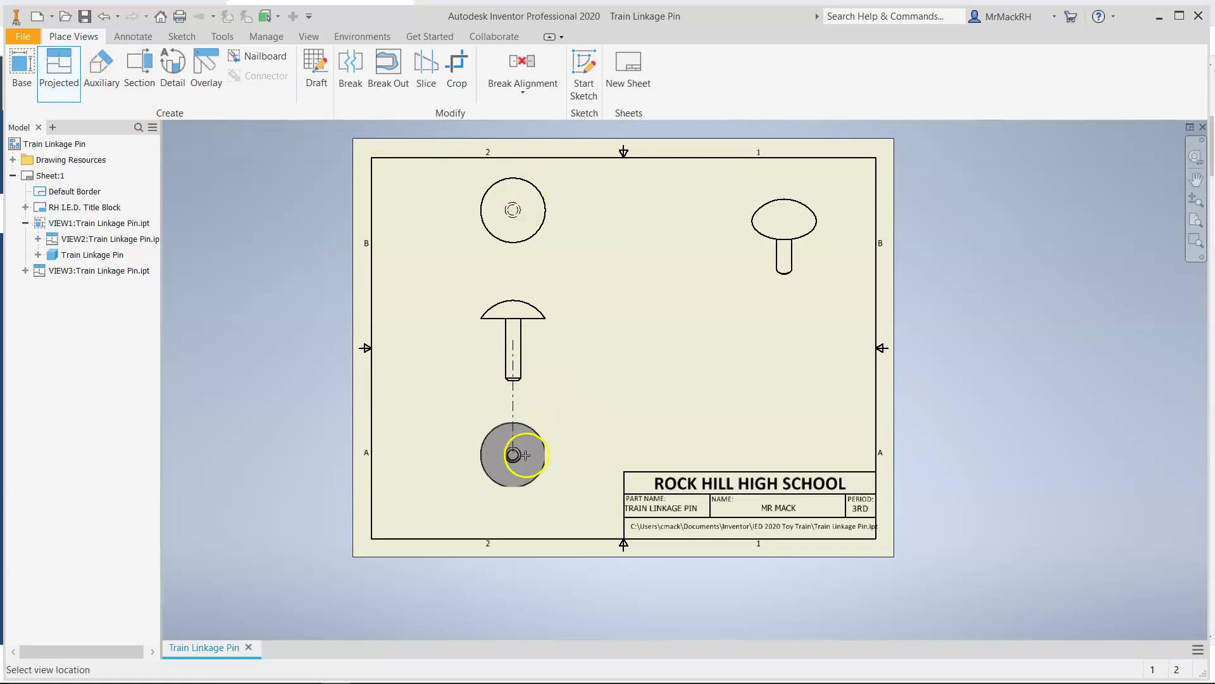
click(526, 455)
right_click(579, 446)
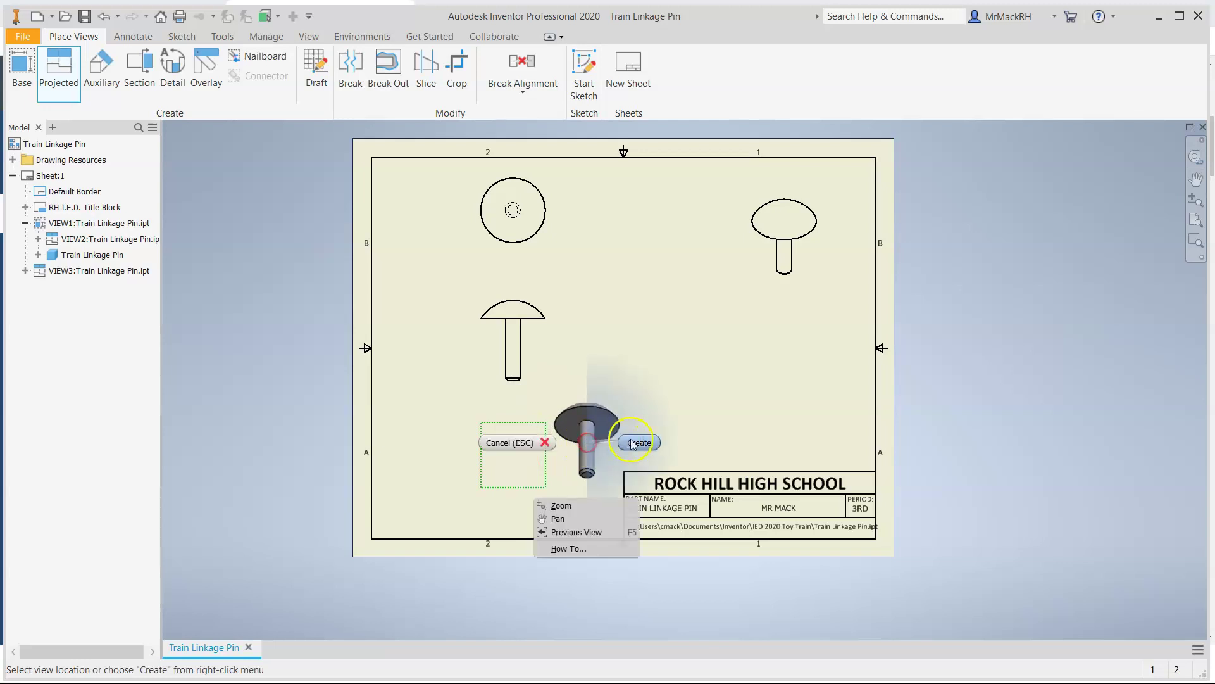
click(636, 441)
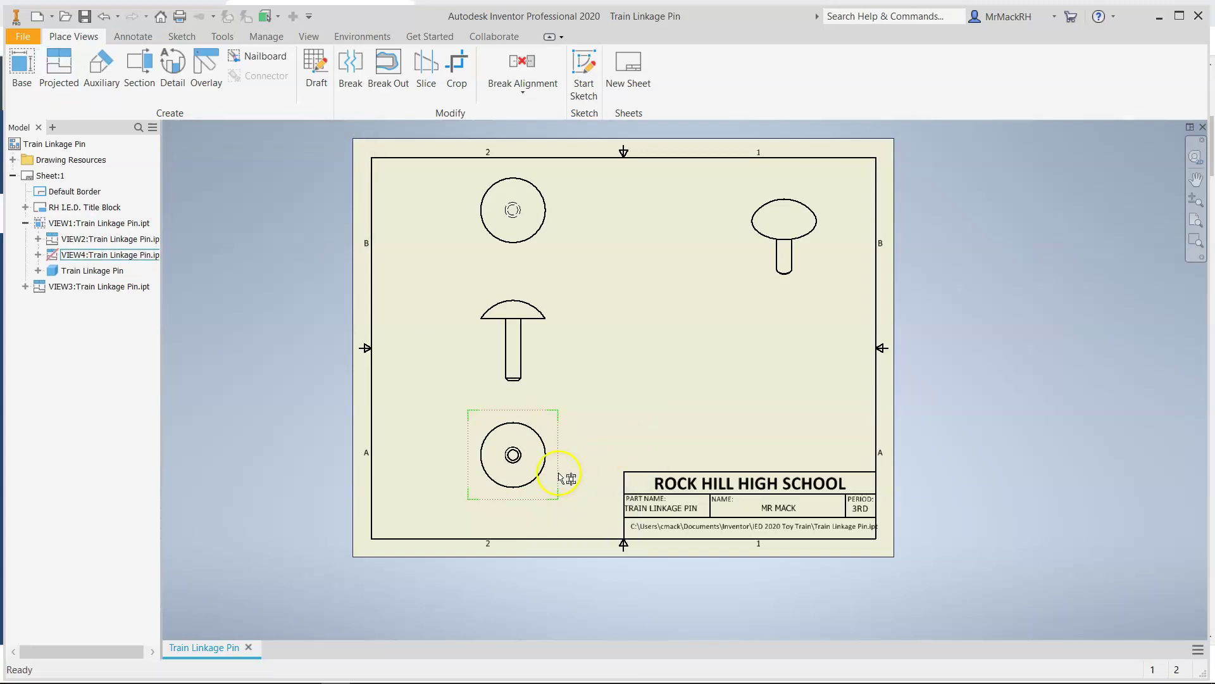
scroll(560, 474, up, 3)
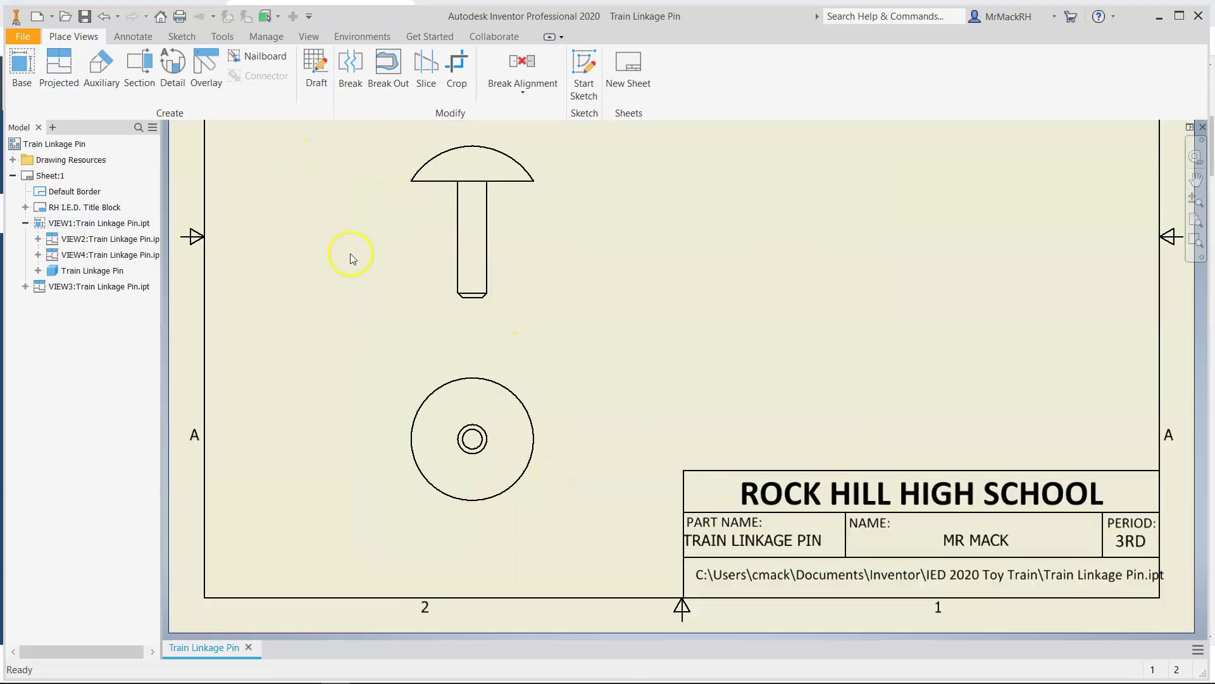
scroll(351, 253, down, 5)
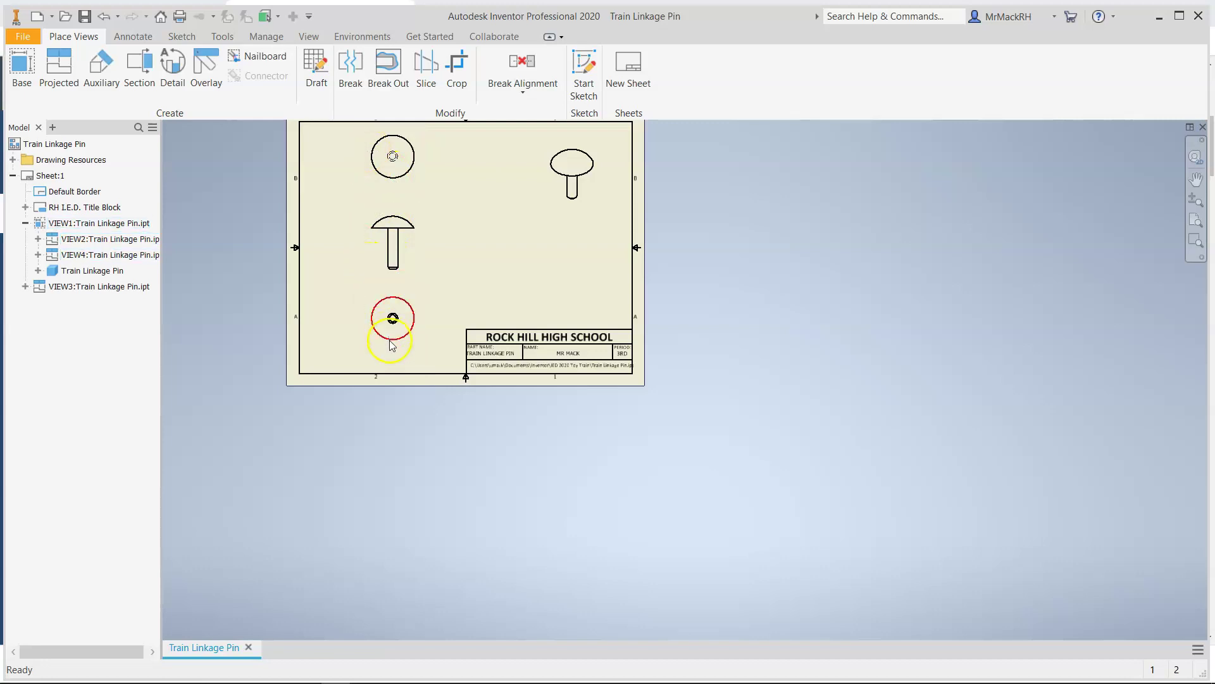
scroll(432, 303, down, 2)
scroll(433, 303, up, 3)
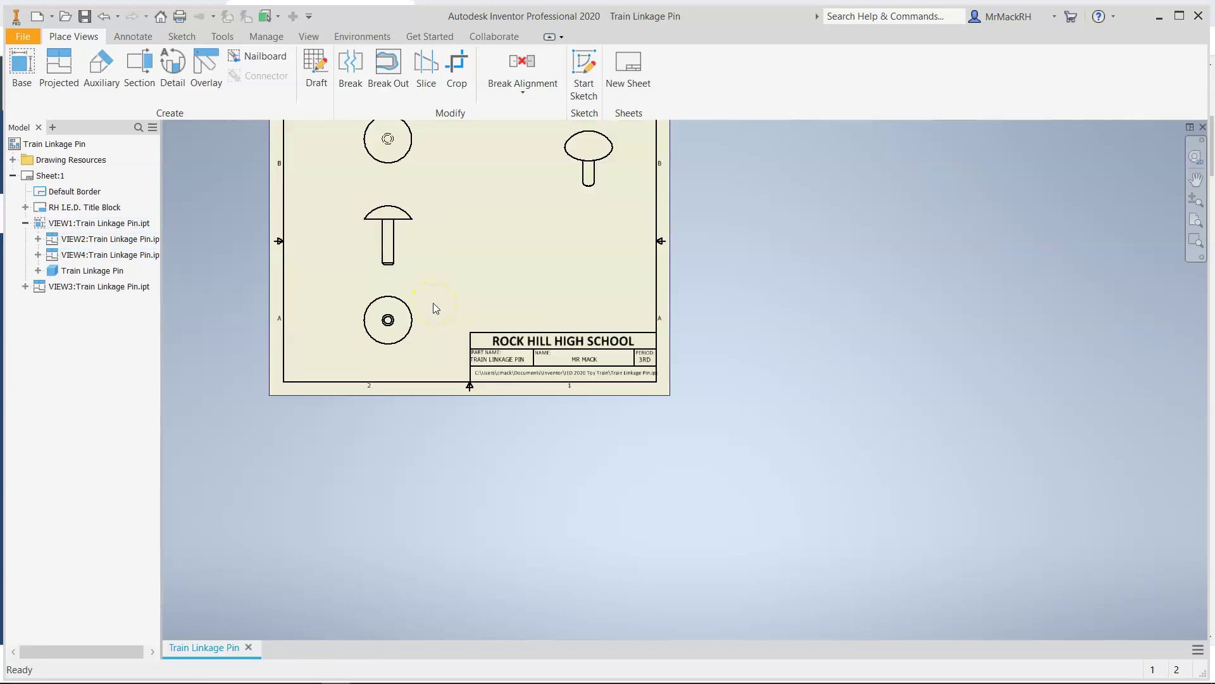
Dimension the end view's large circle as a diameter with 3.123 precision, giving Ø.263
click(126, 35)
click(31, 68)
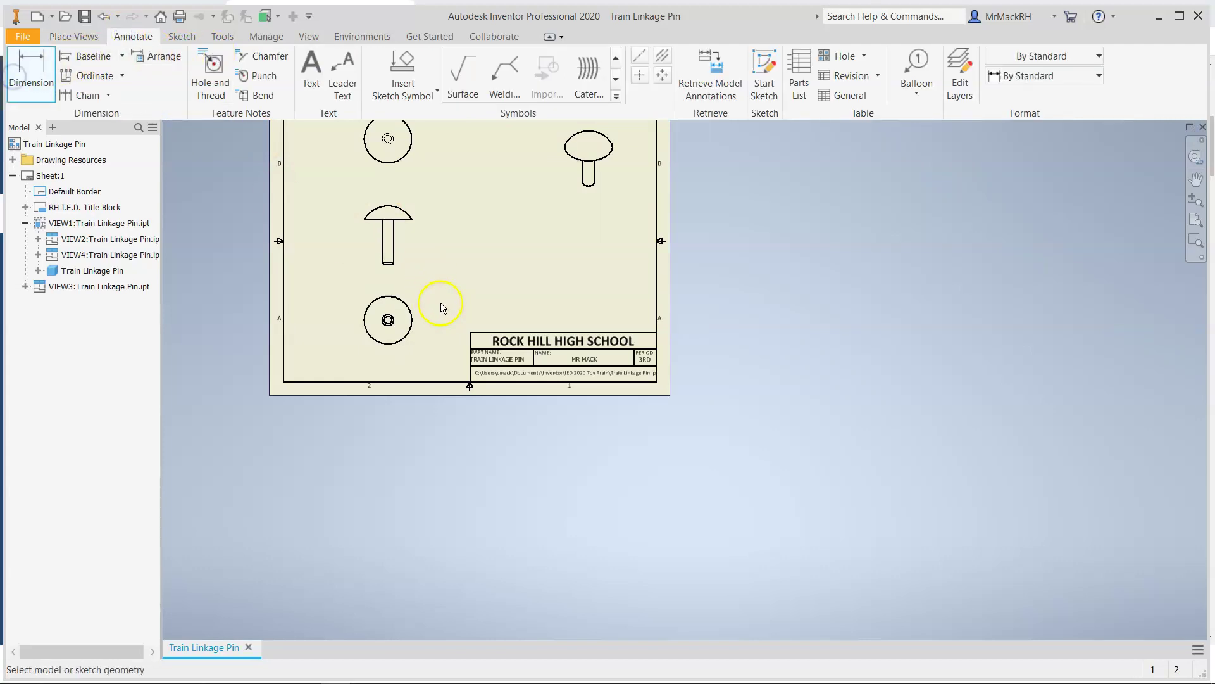
scroll(434, 318, up, 4)
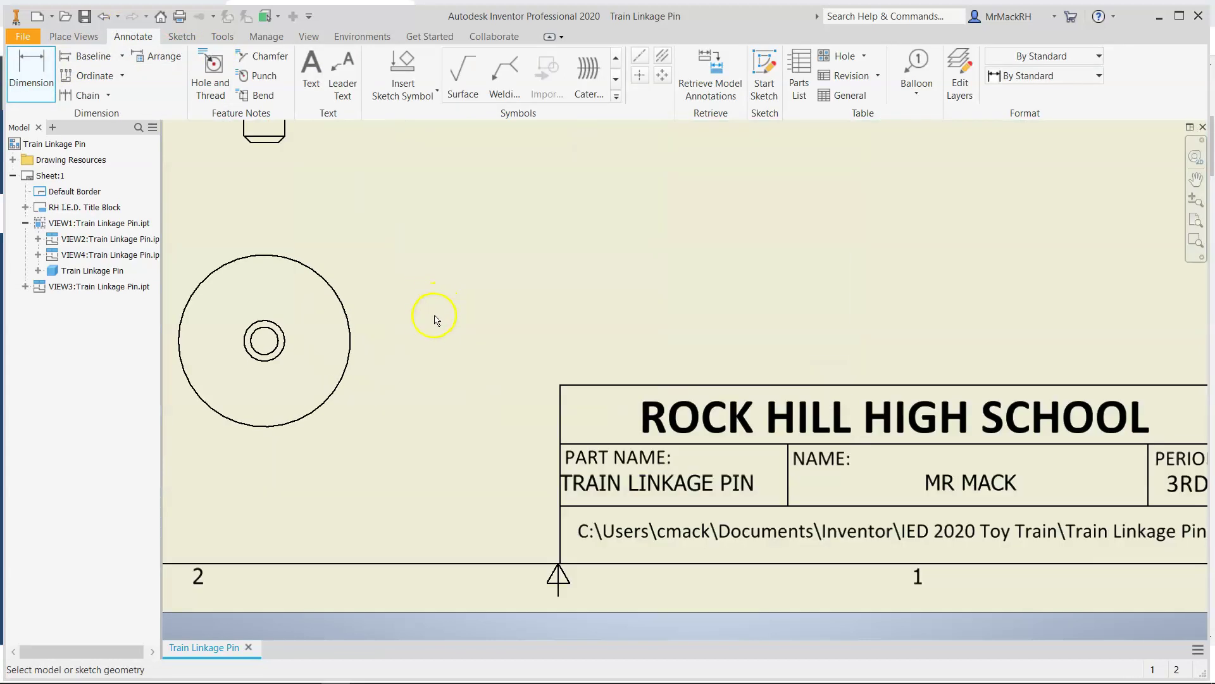
click(351, 341)
key(Escape)
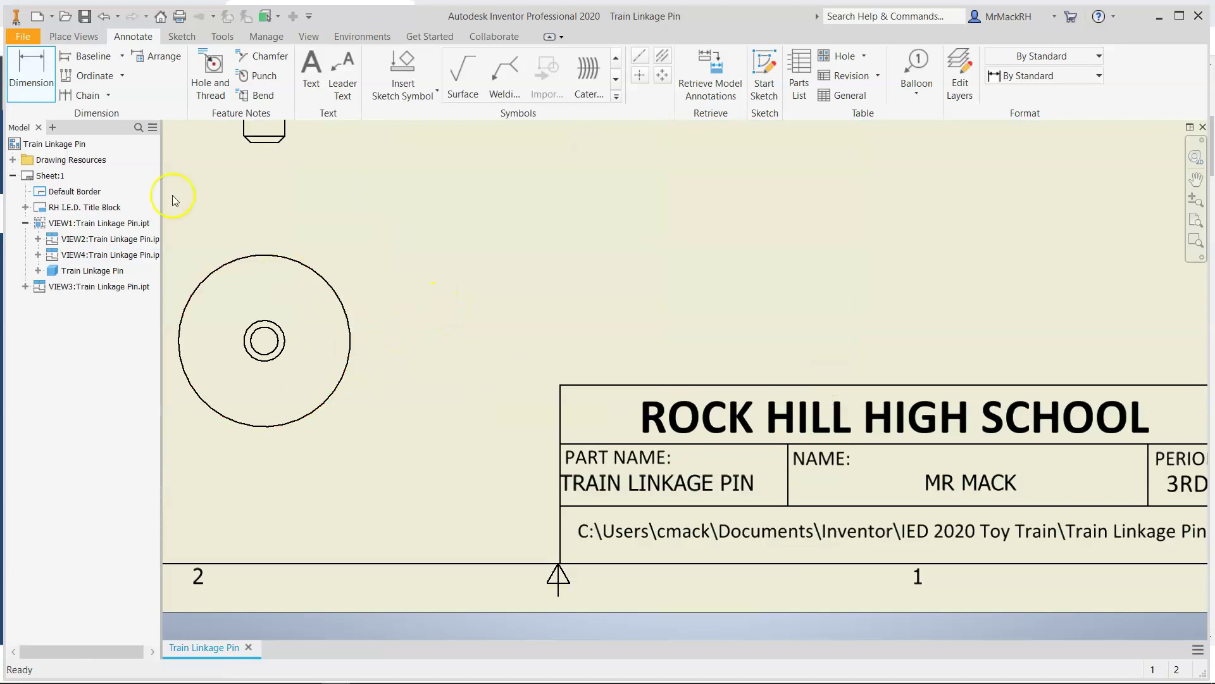
click(336, 288)
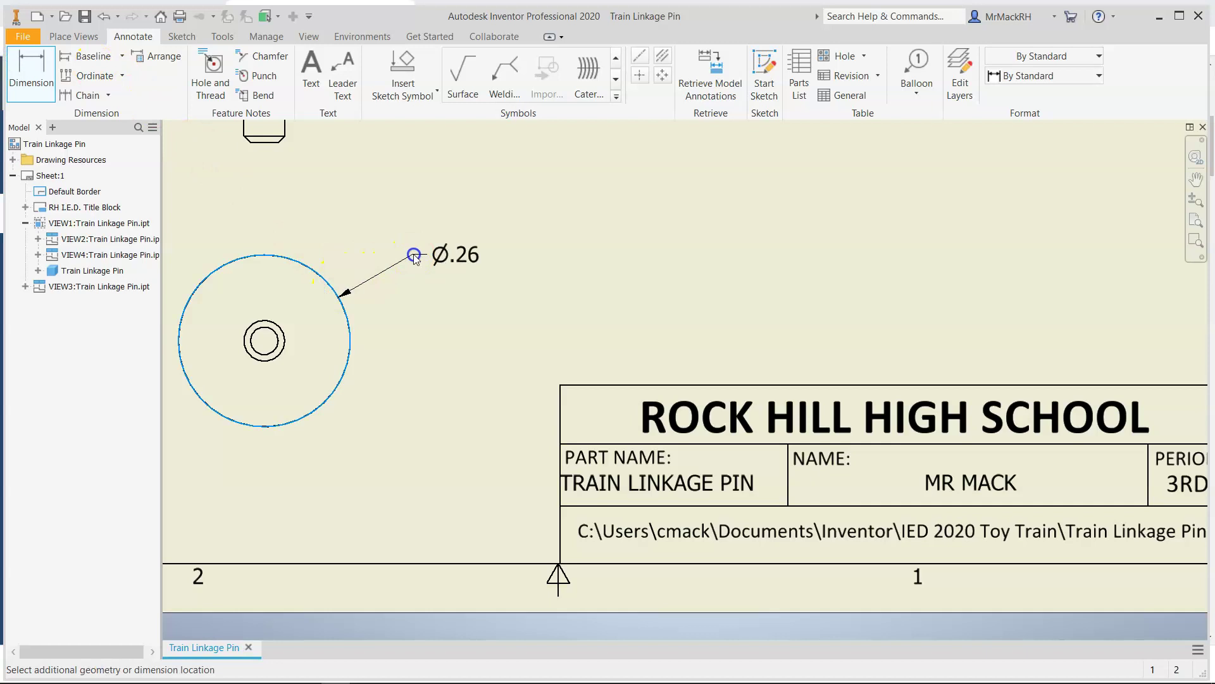
click(436, 279)
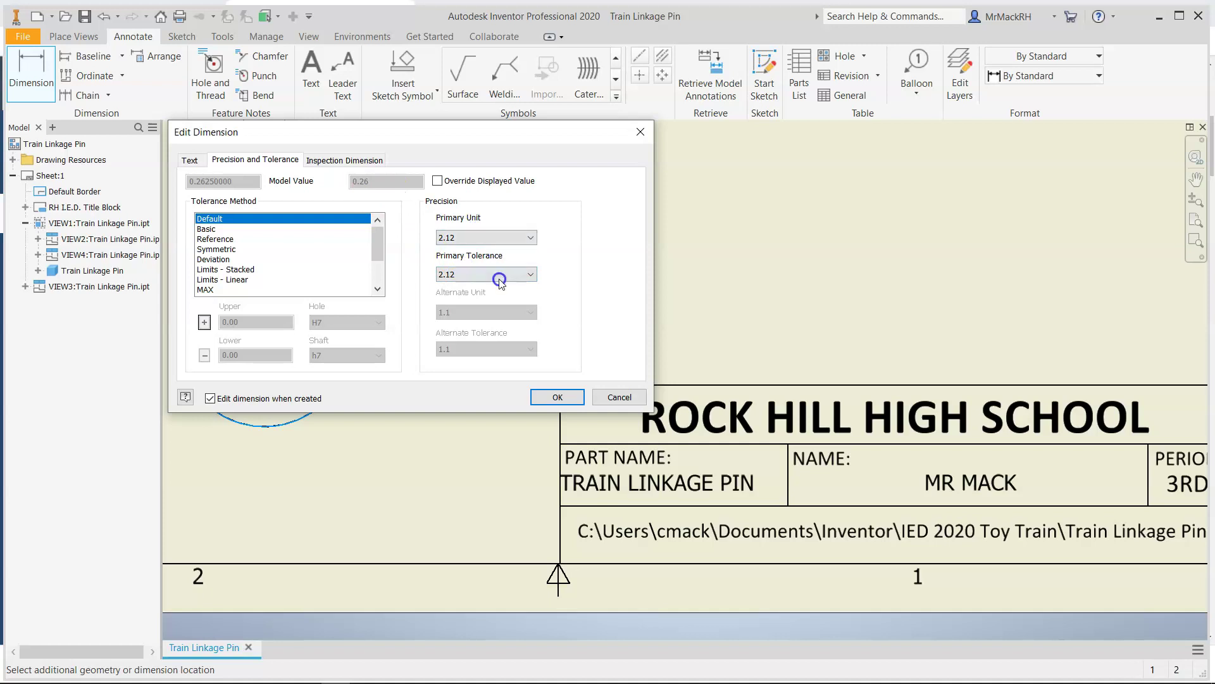
click(507, 238)
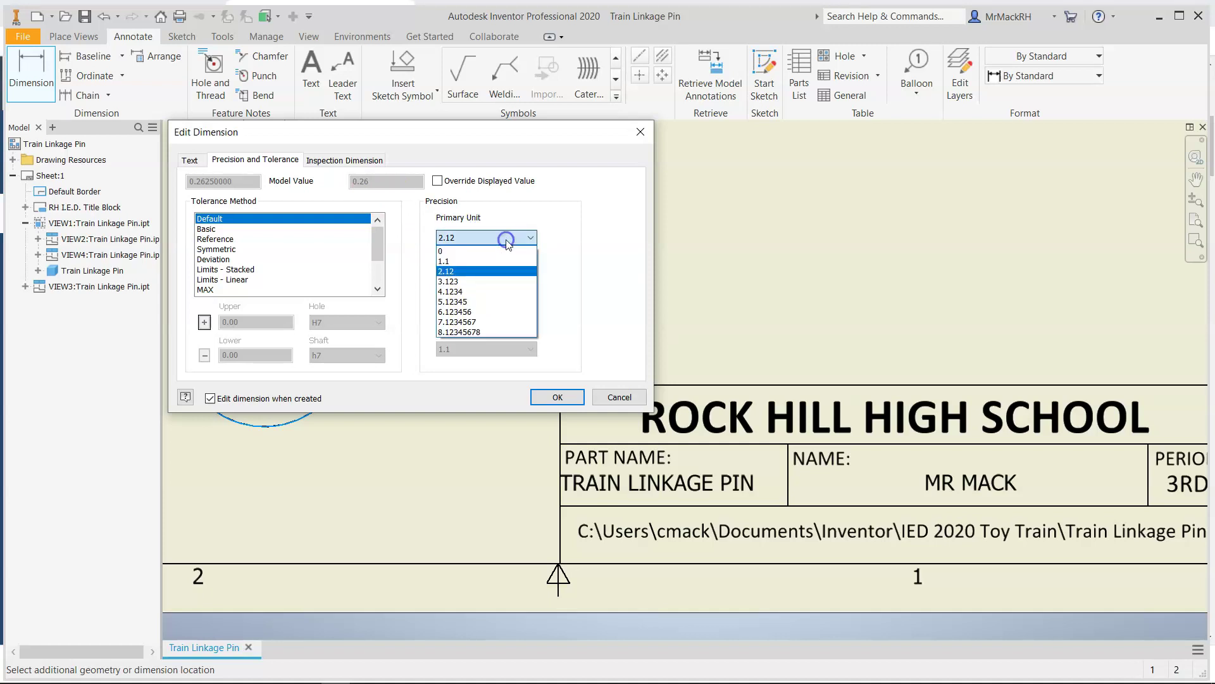
click(481, 281)
click(557, 397)
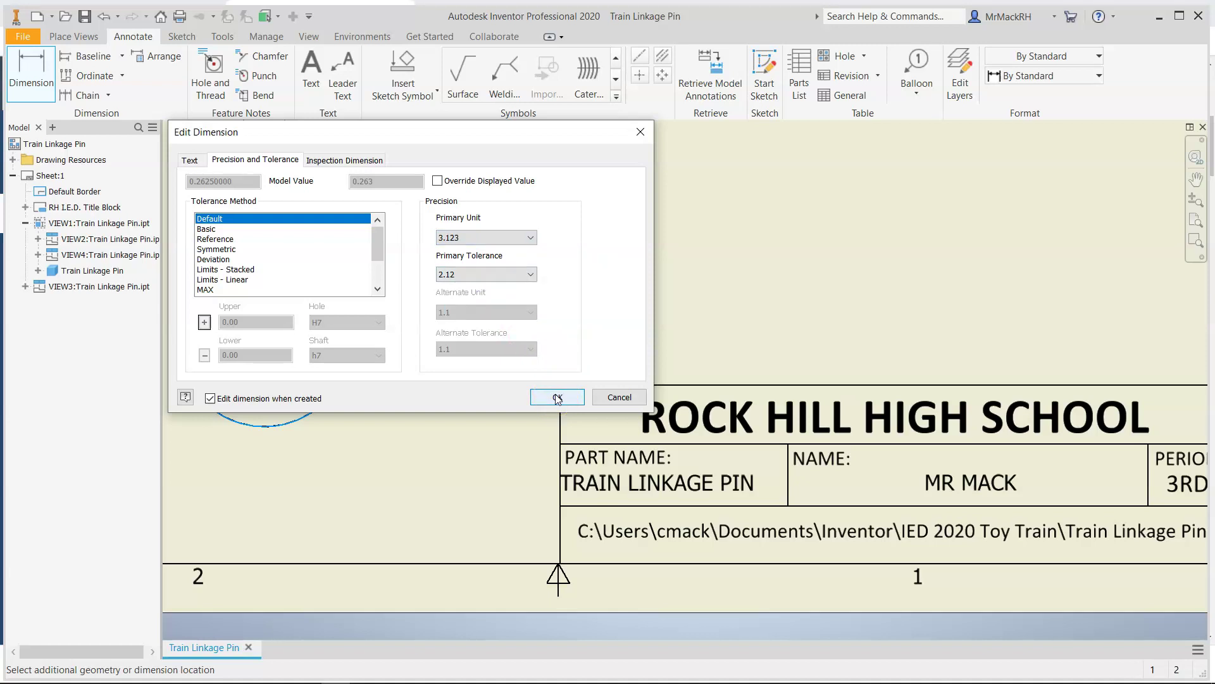
click(557, 396)
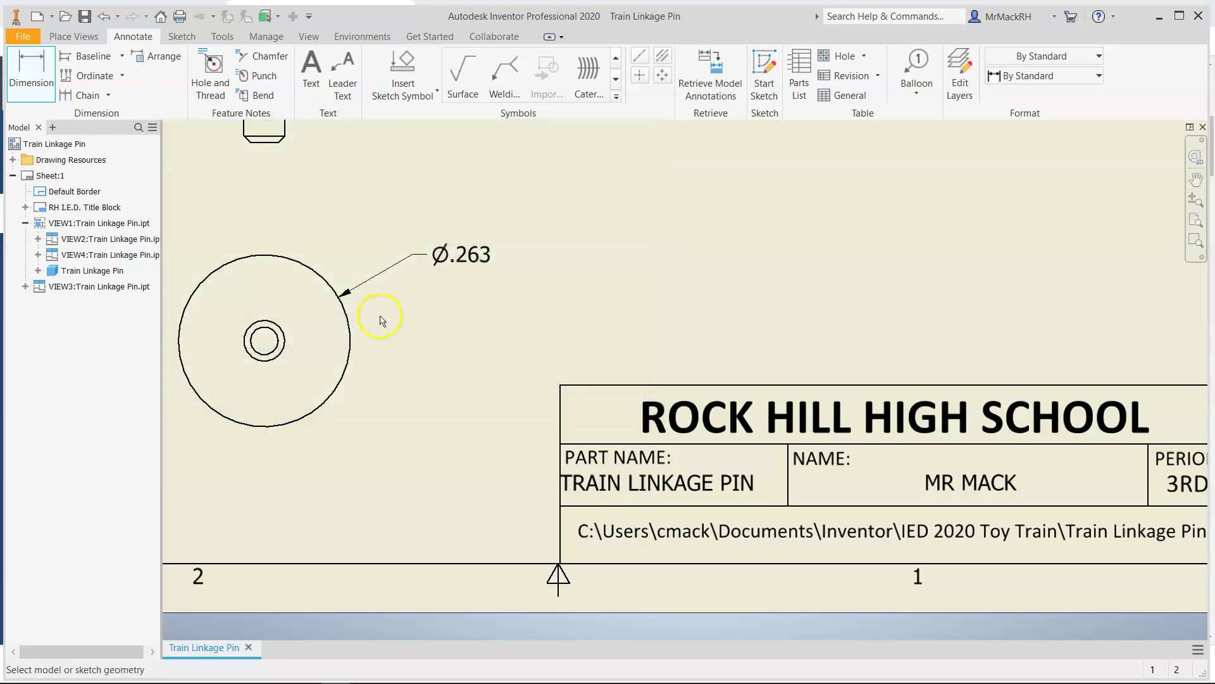
Dimension the small inner circle as a diameter with 4.1234 precision, giving Ø.0625
scroll(379, 320, up, 2)
scroll(227, 307, up, 2)
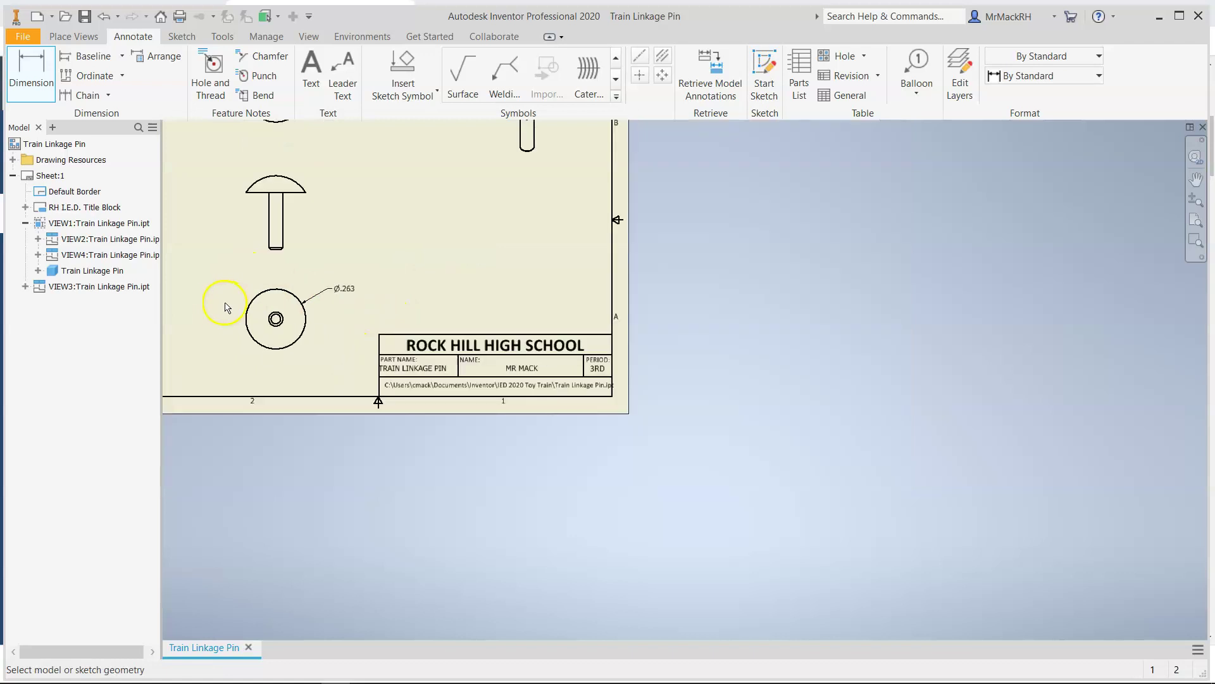
scroll(446, 332, up, 2)
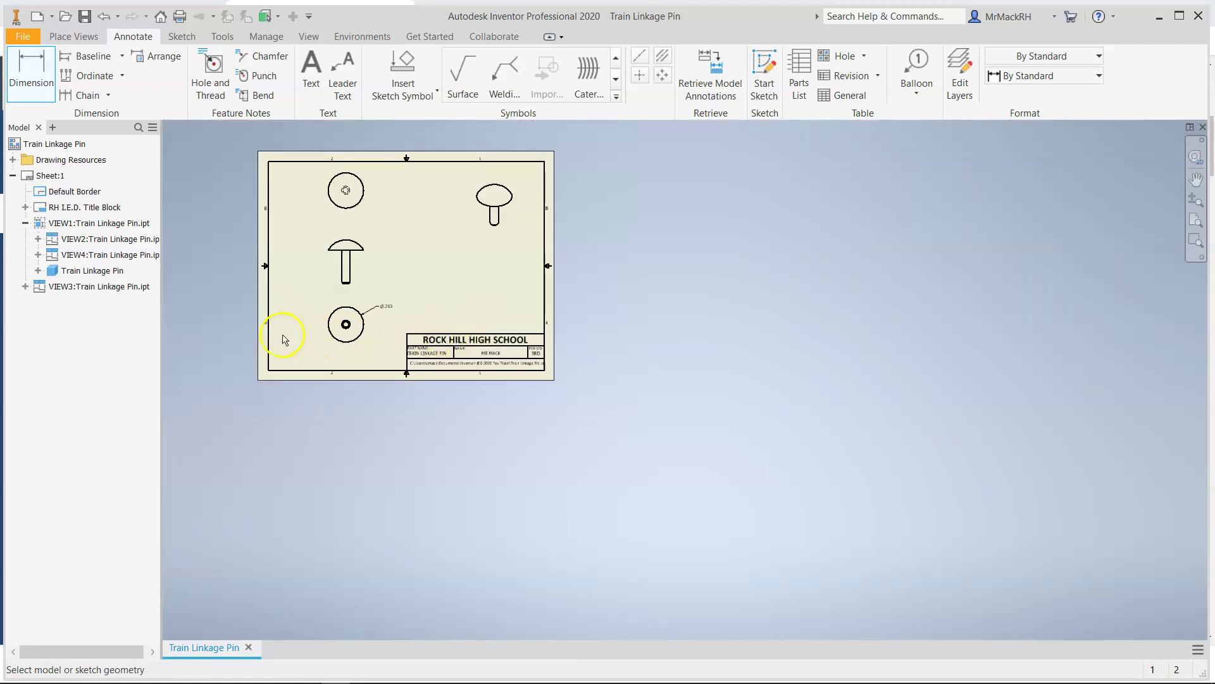
scroll(284, 339, down, 4)
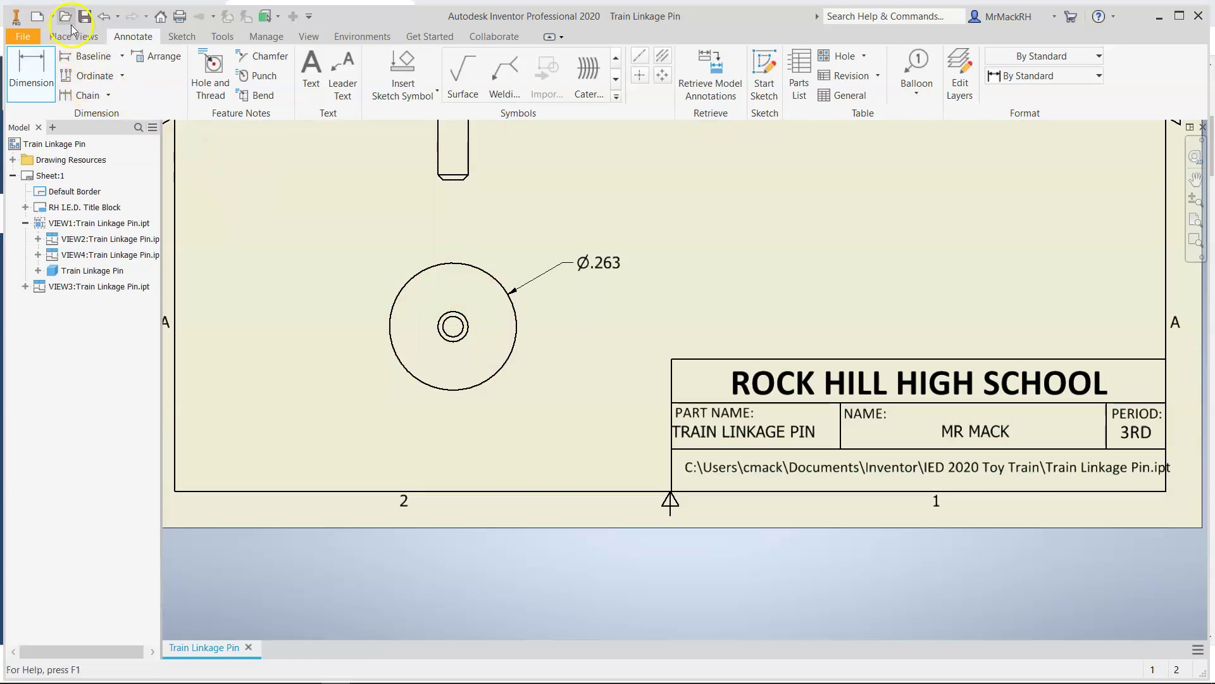
scroll(448, 345, up, 3)
click(450, 340)
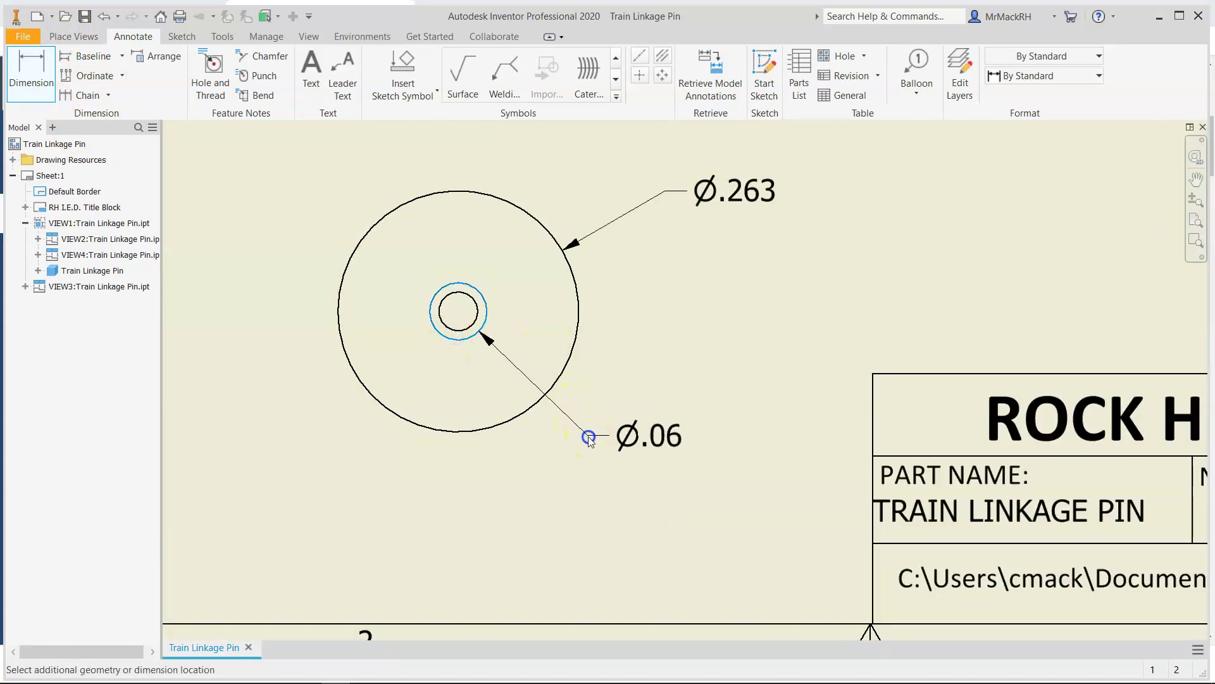
click(636, 435)
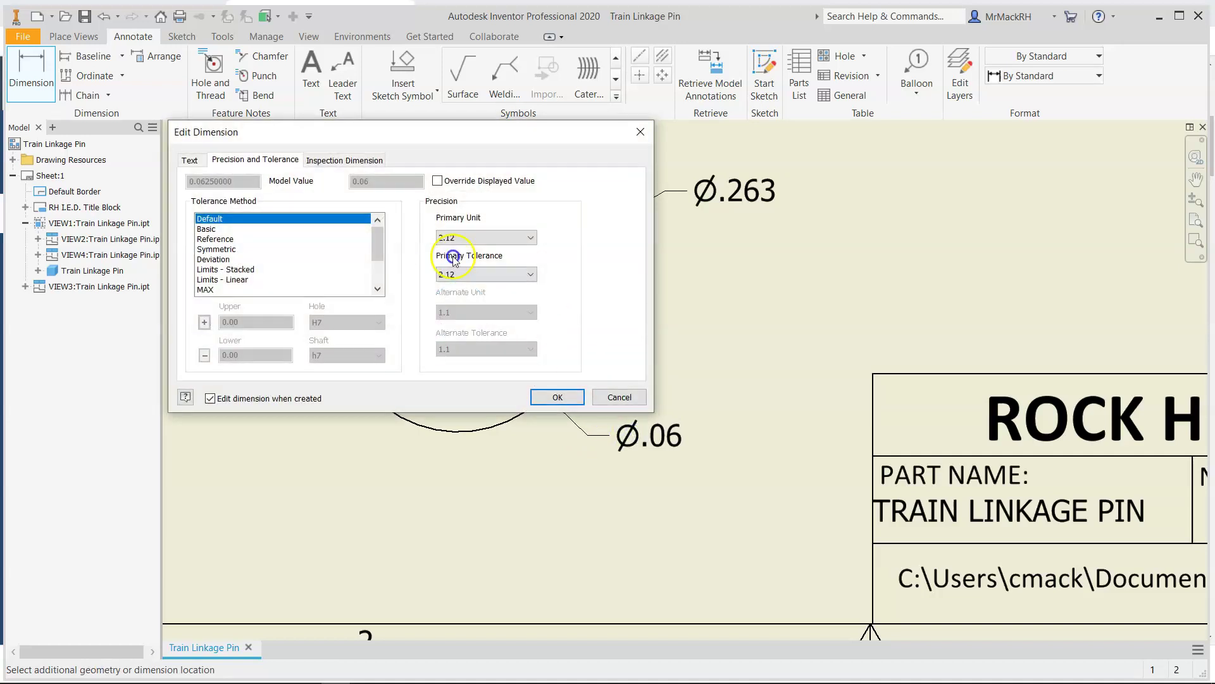
click(476, 238)
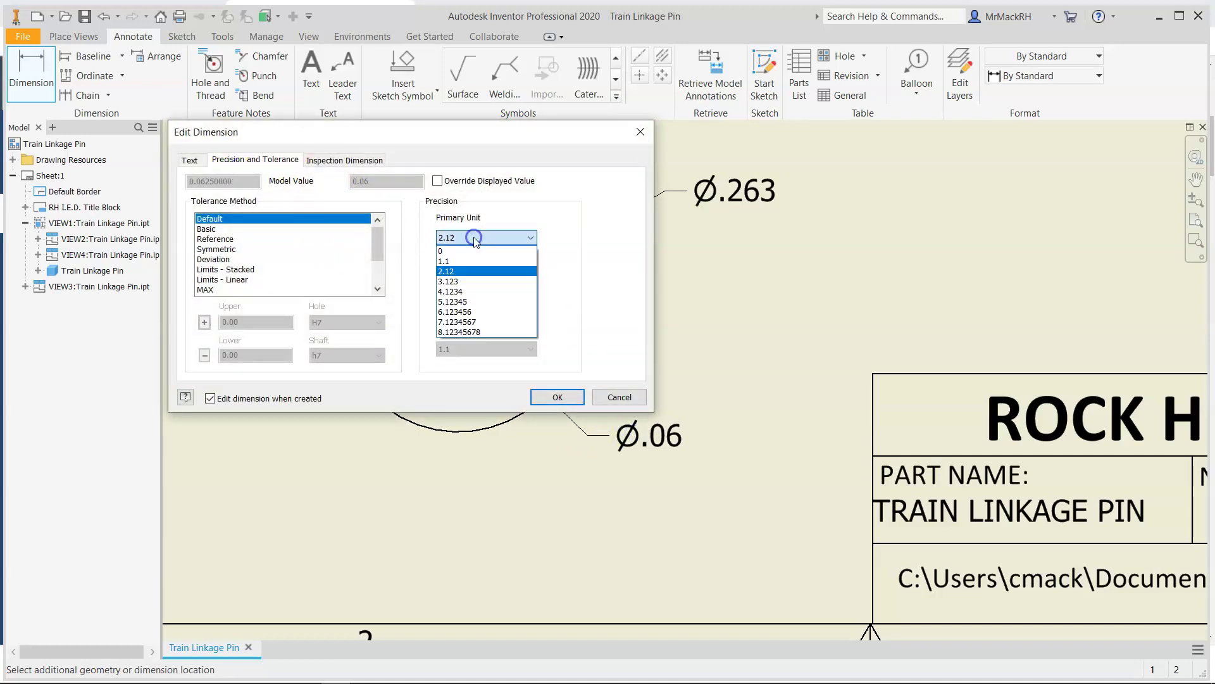
click(477, 289)
click(557, 397)
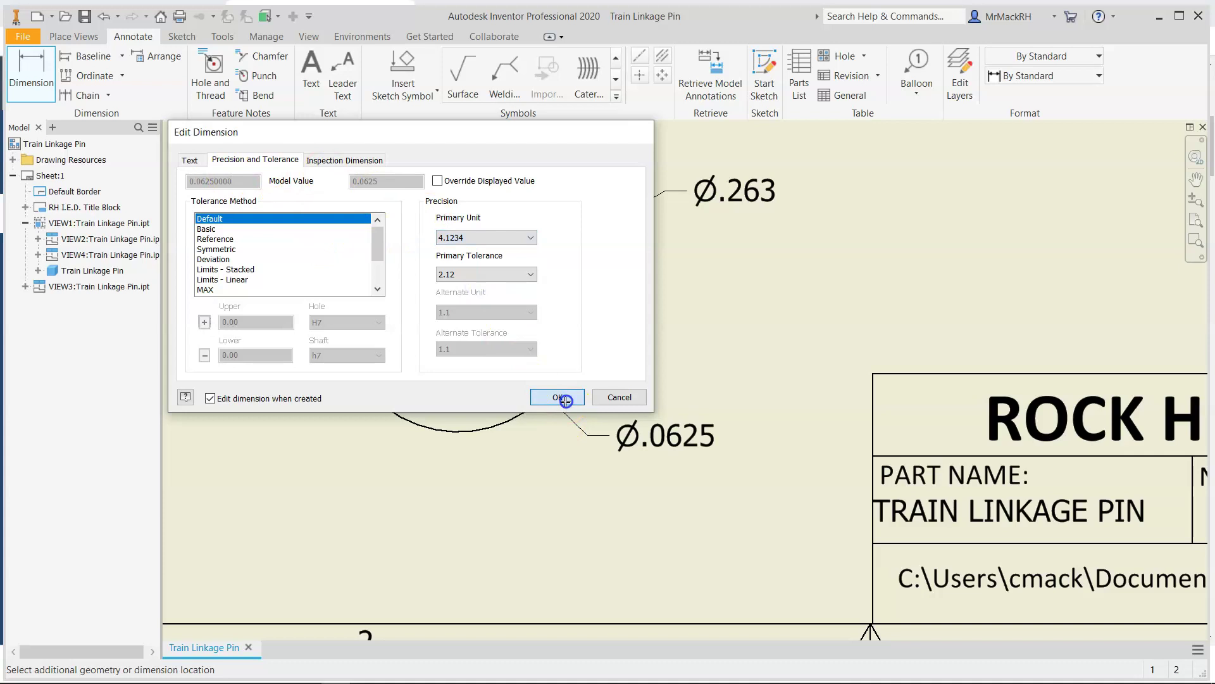
scroll(555, 457, up, 2)
scroll(380, 290, up, 2)
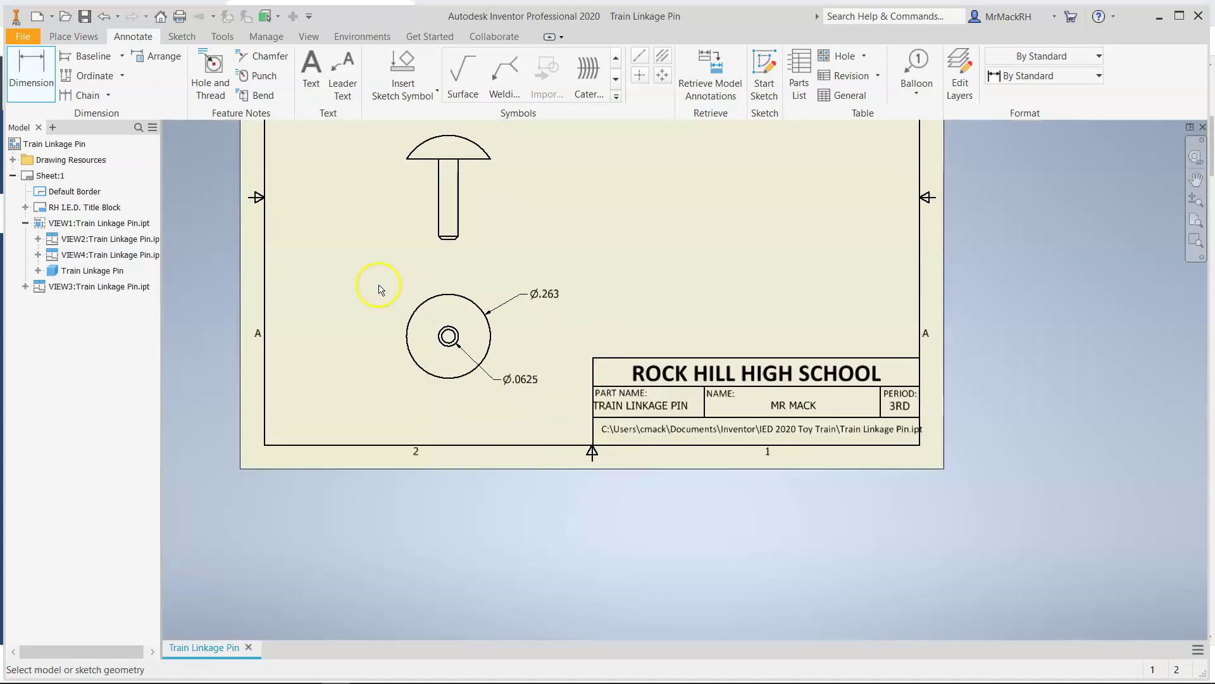
Zoom in and out on the round end view to check the Ø.263 and Ø.0625 dimensions
scroll(531, 364, down, 3)
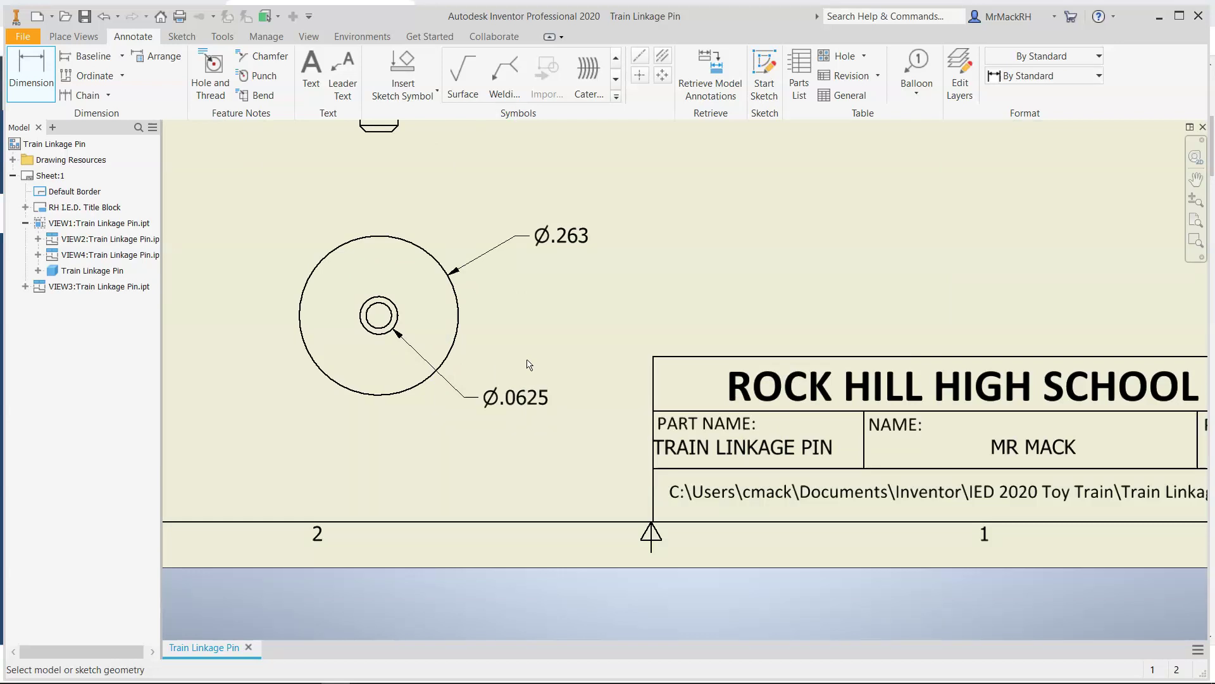
scroll(382, 326, down, 3)
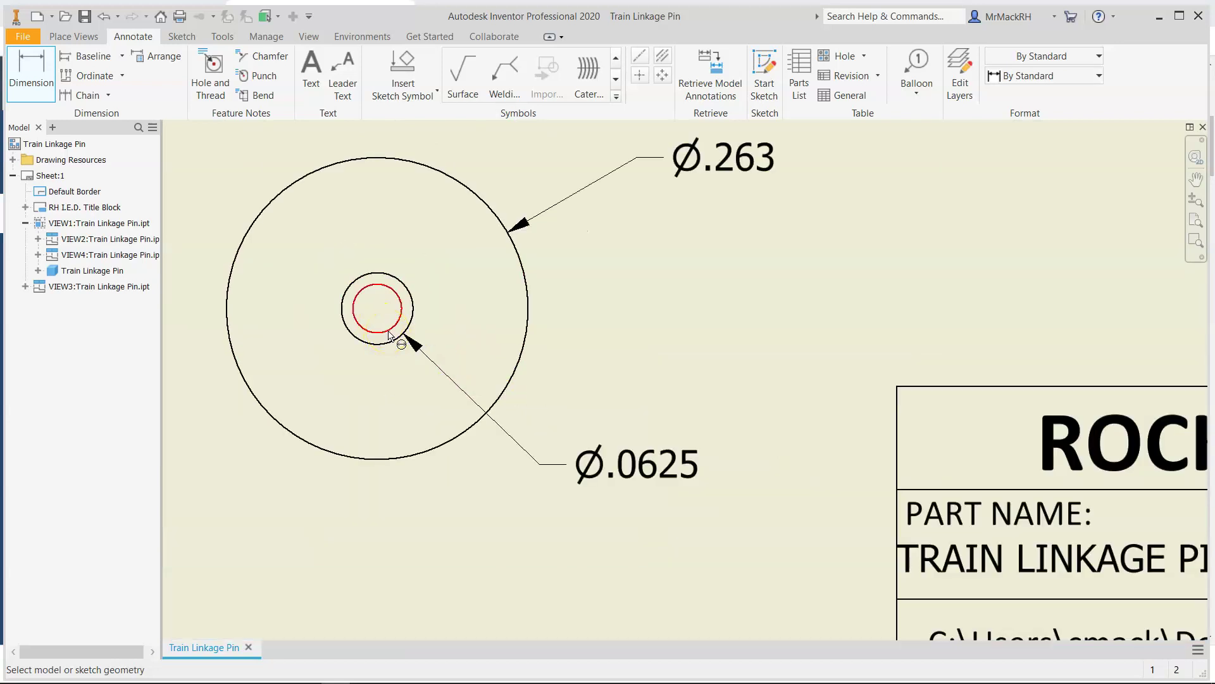
scroll(389, 333, up, 3)
scroll(387, 222, up, 3)
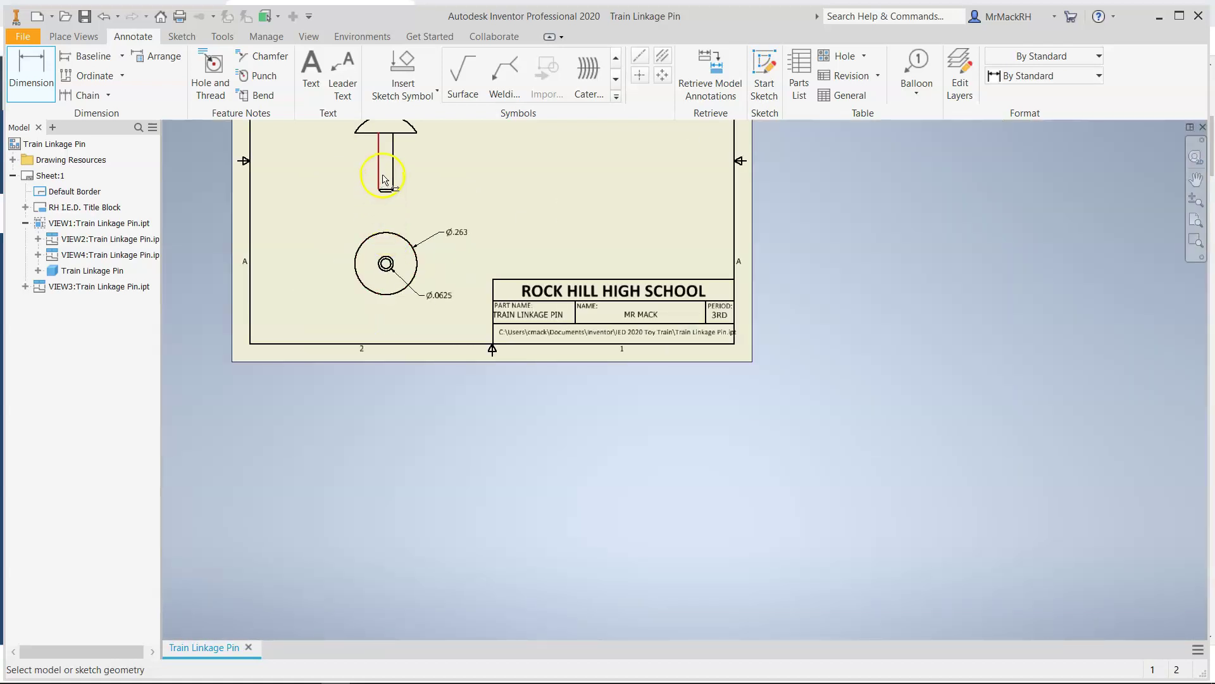
scroll(383, 179, down, 3)
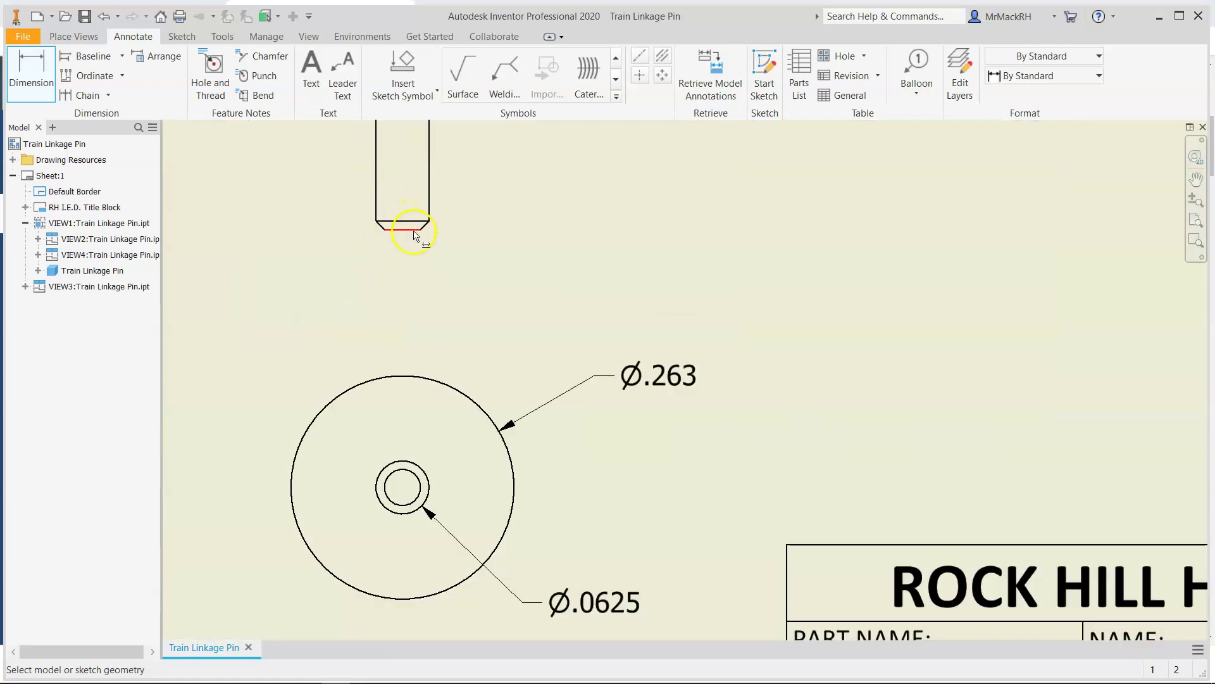
scroll(417, 293, up, 2)
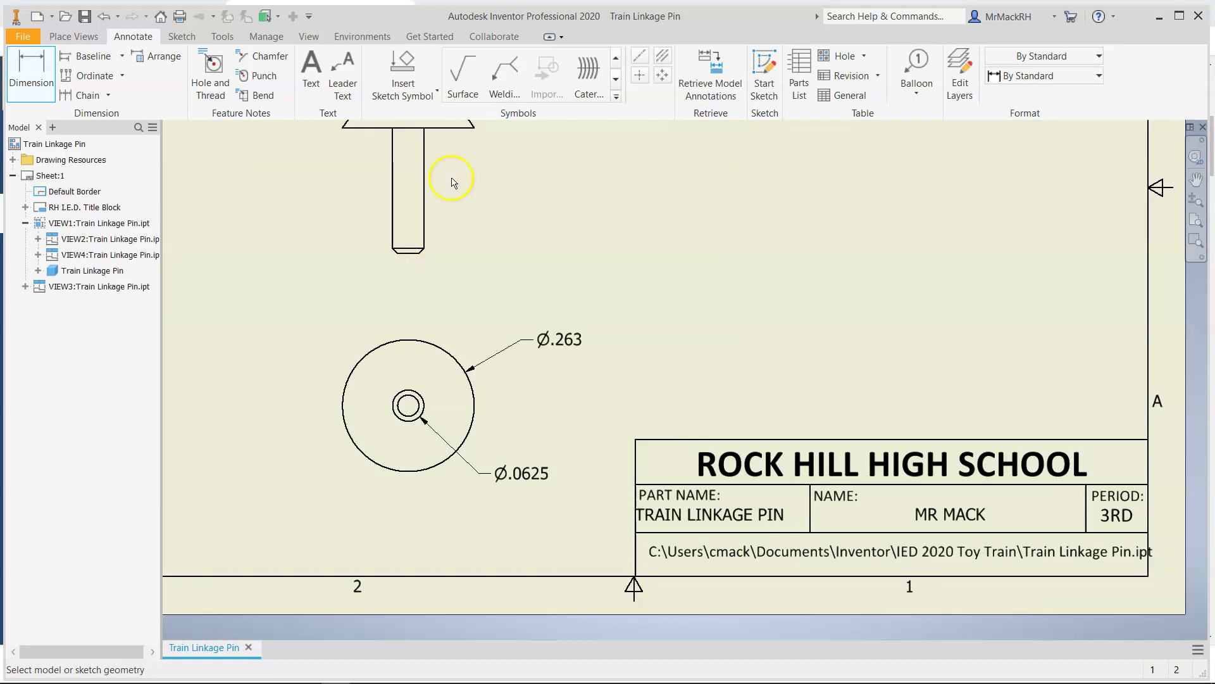
scroll(453, 182, down, 1)
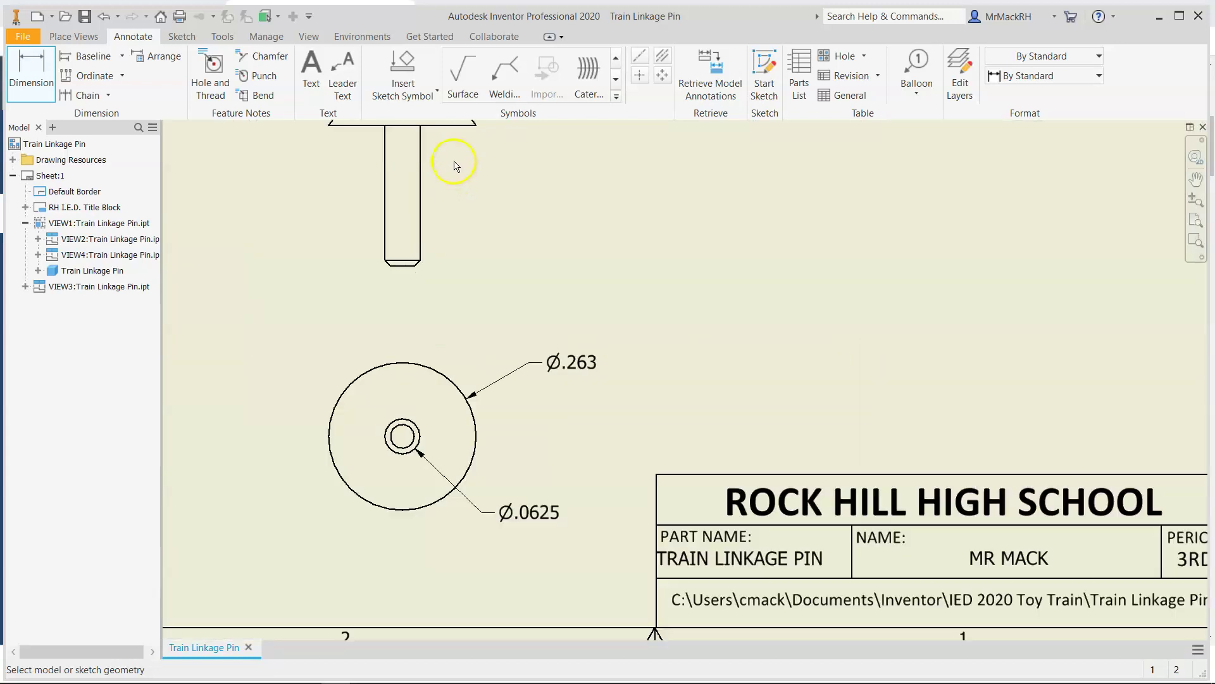
Add a .01 X 45° chamfer note at the pin's tip, referencing the shank edge
click(265, 58)
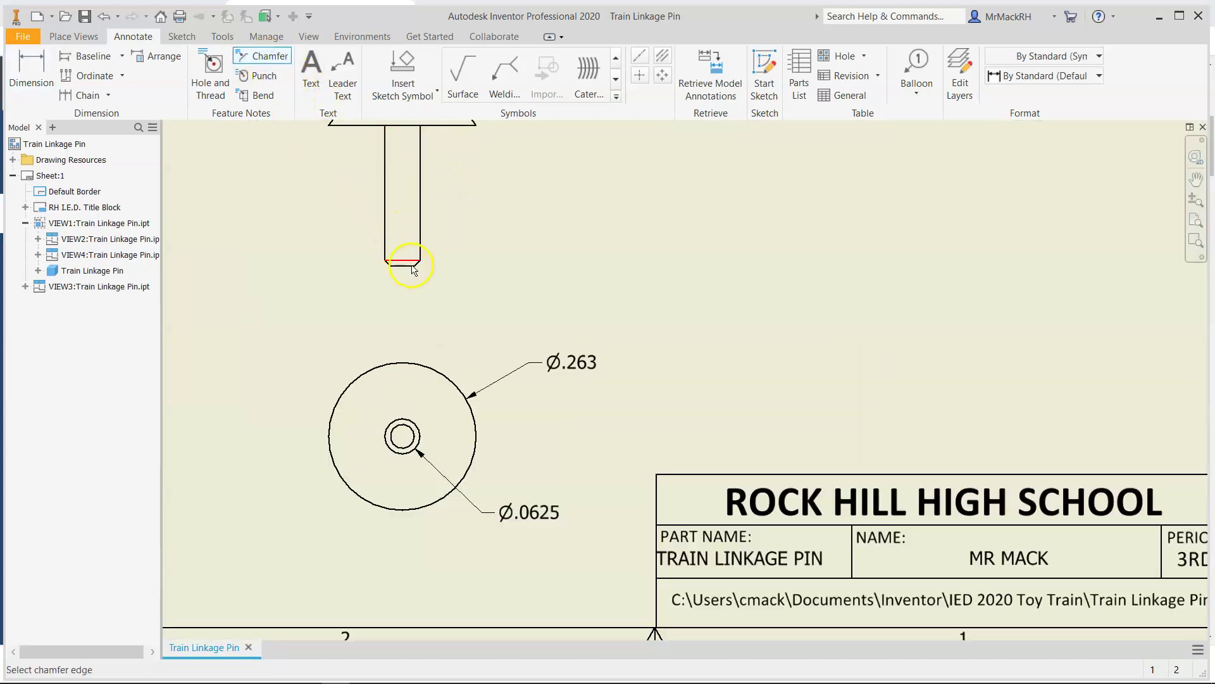
scroll(413, 271, down, 5)
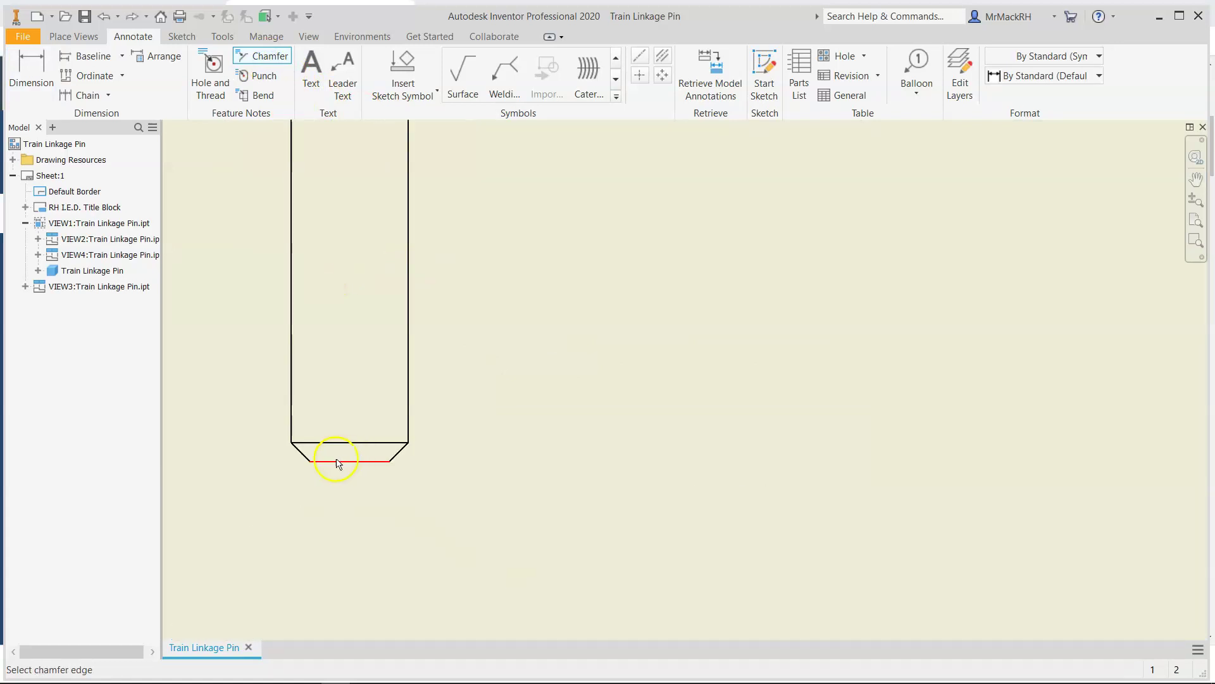
click(303, 454)
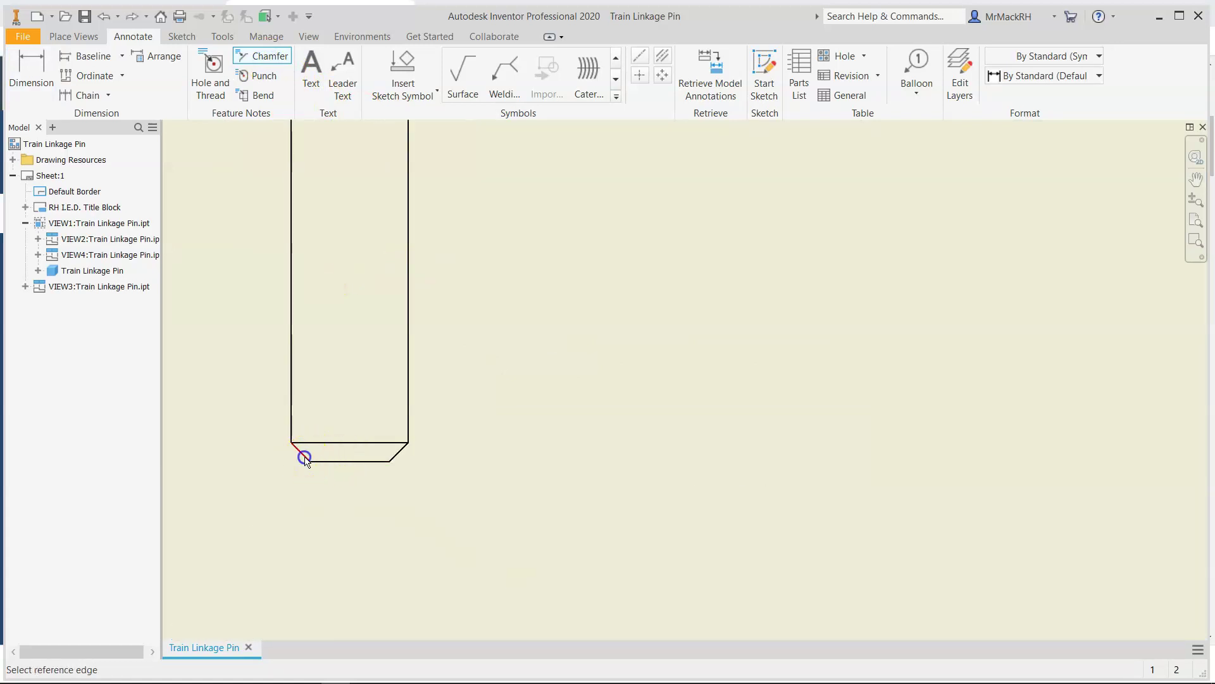
click(293, 424)
scroll(292, 427, up, 4)
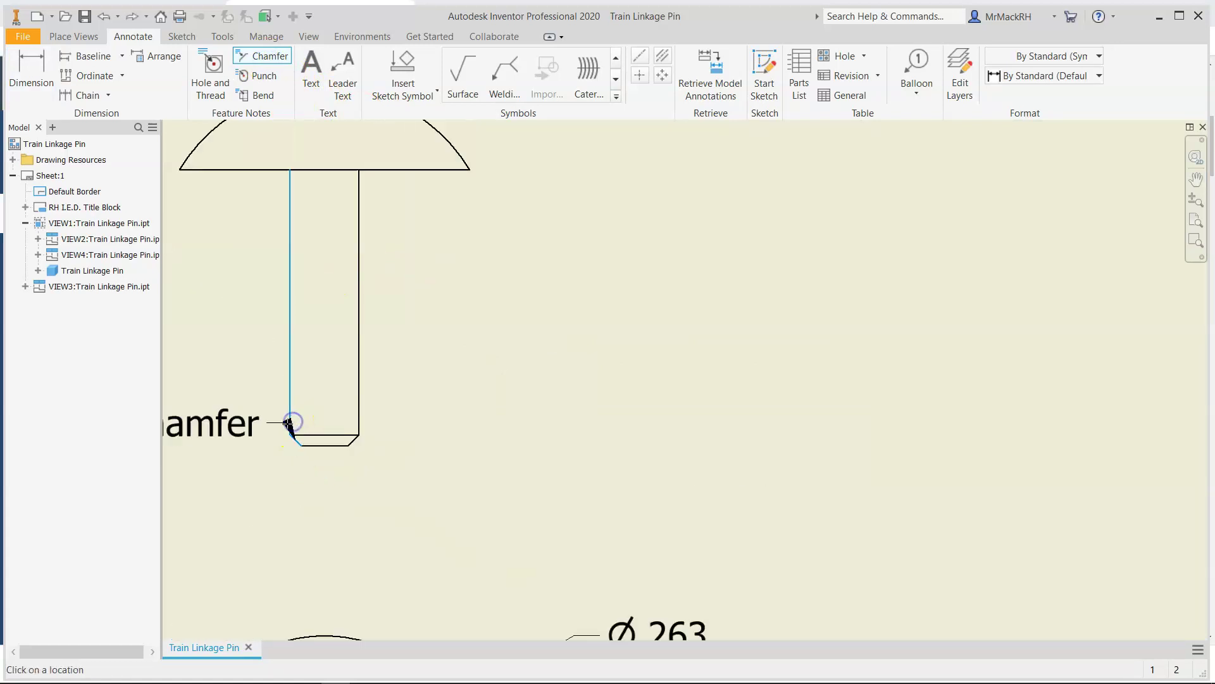
click(279, 473)
scroll(279, 474, up, 5)
scroll(252, 485, down, 2)
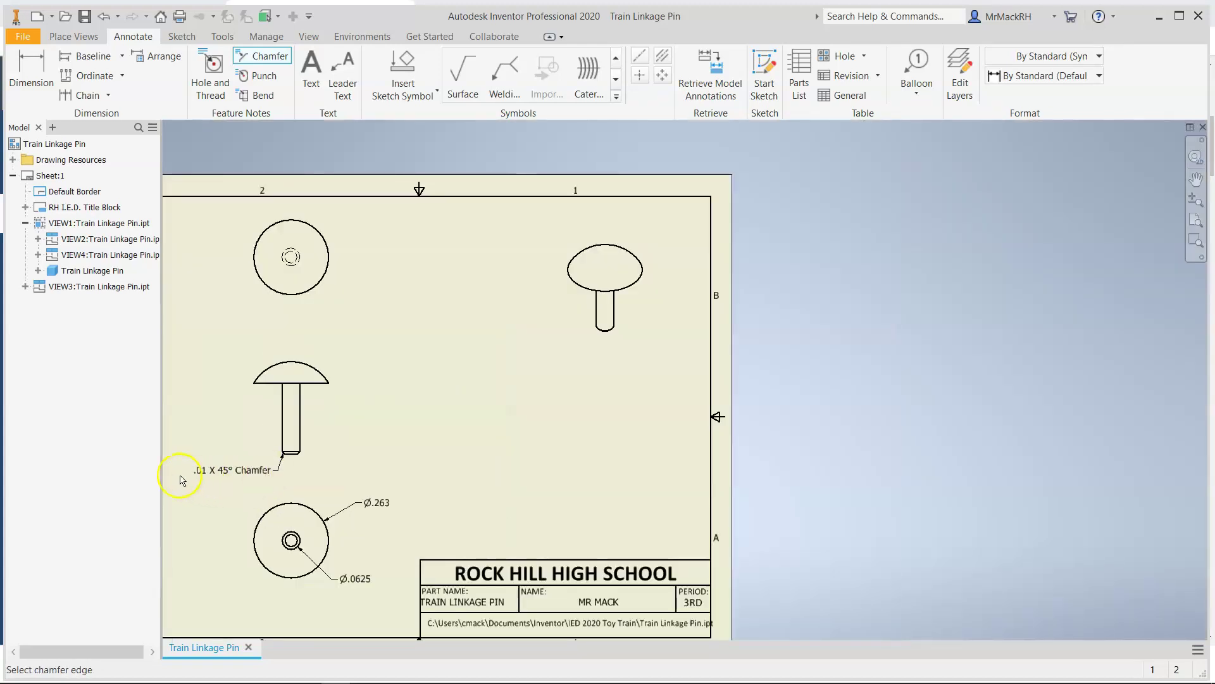
scroll(284, 435, down, 3)
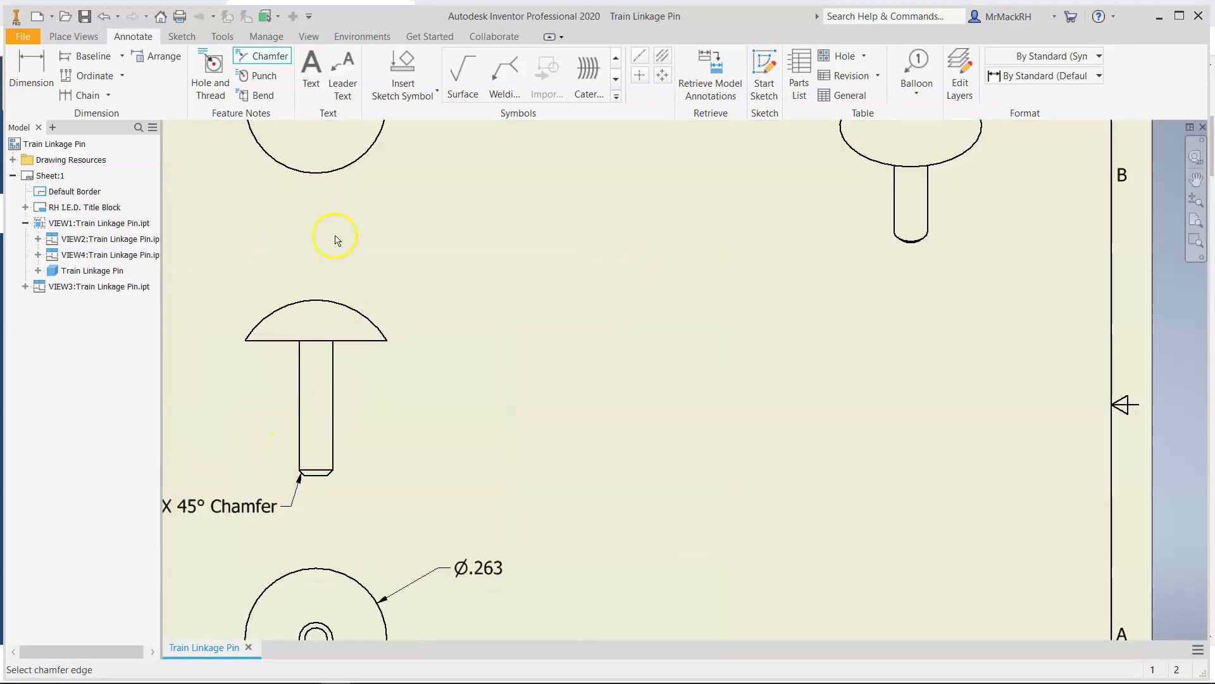
Dimension the overall pin height from head arc to chamfer edge as .325 at three decimals
key(d)
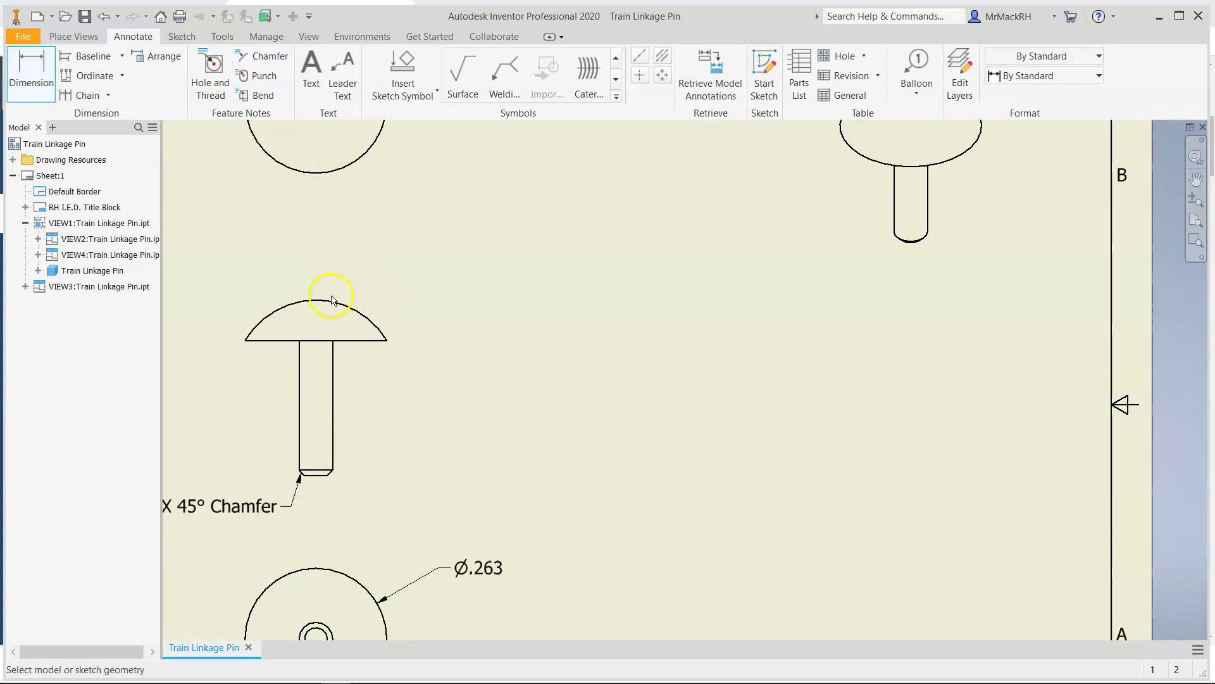
click(331, 306)
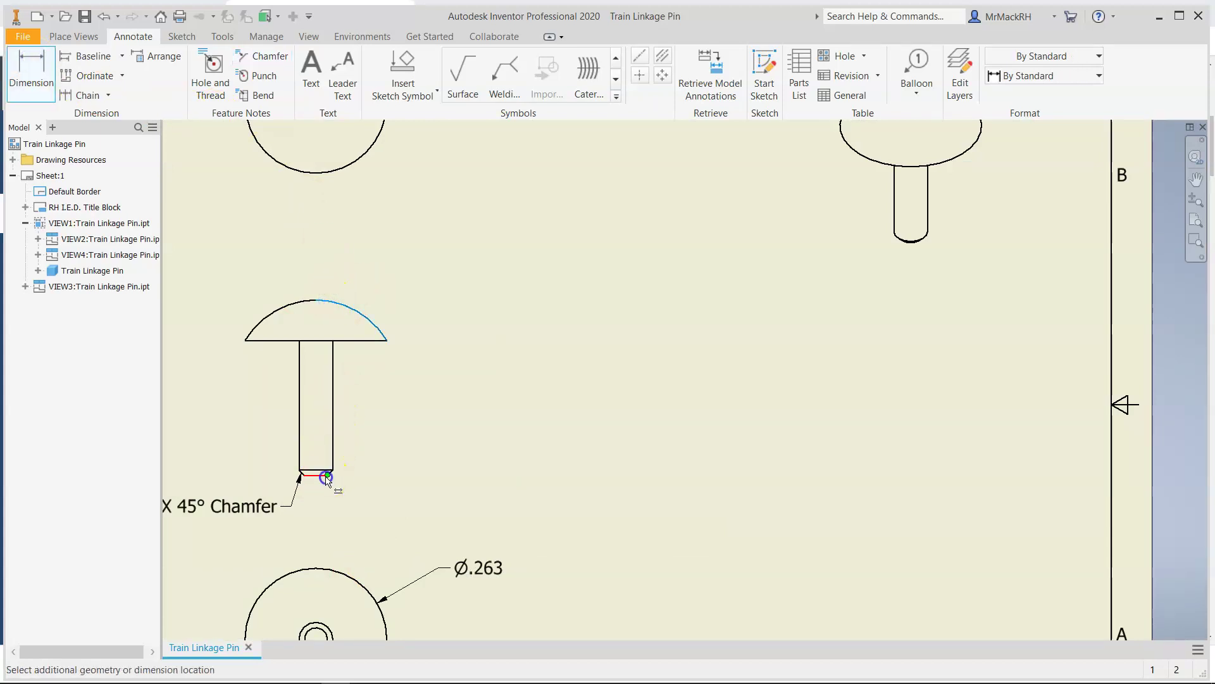
click(327, 476)
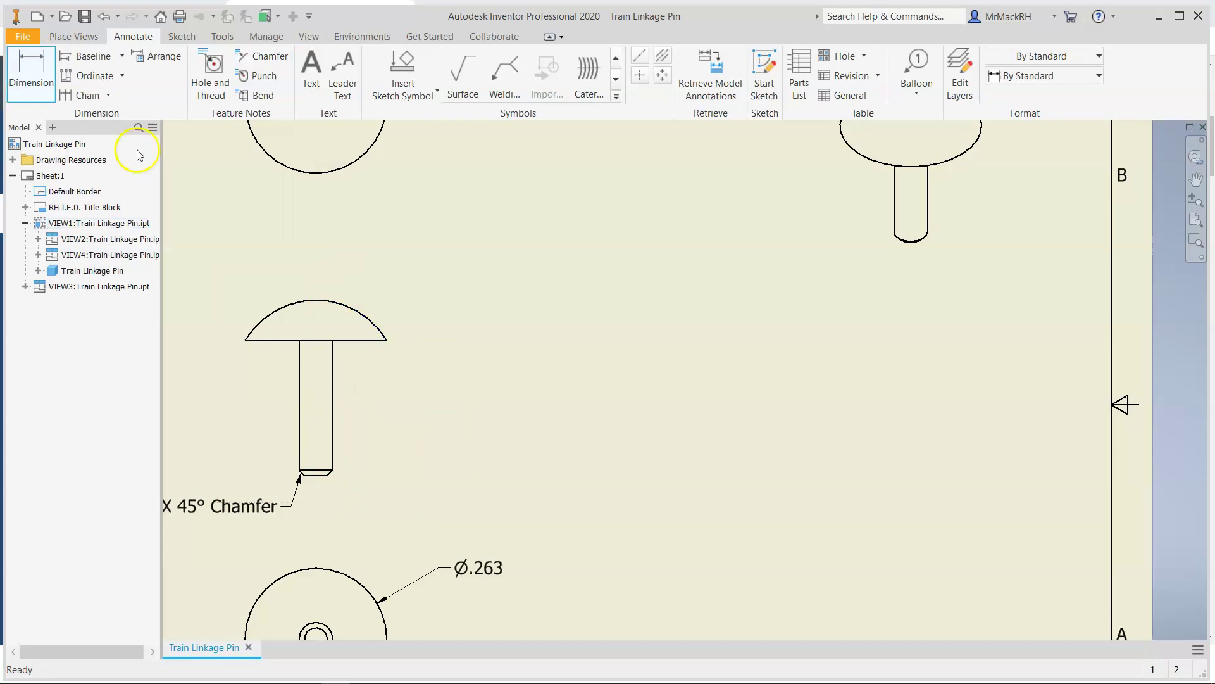
key(d)
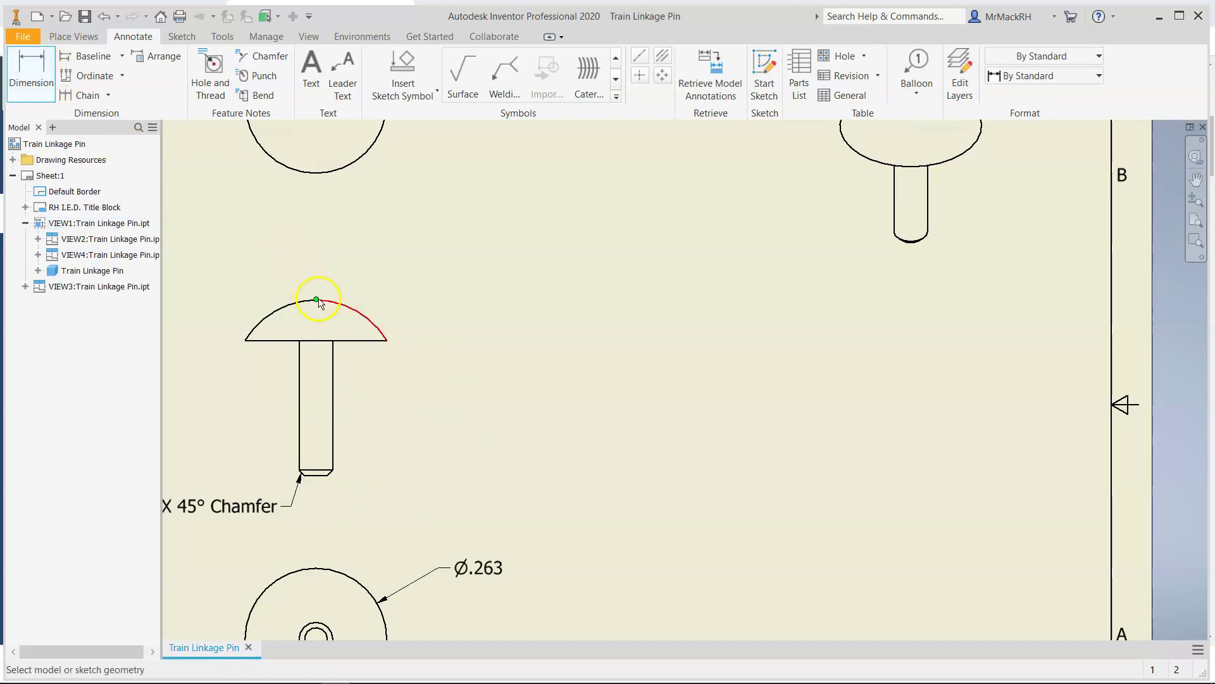
click(319, 301)
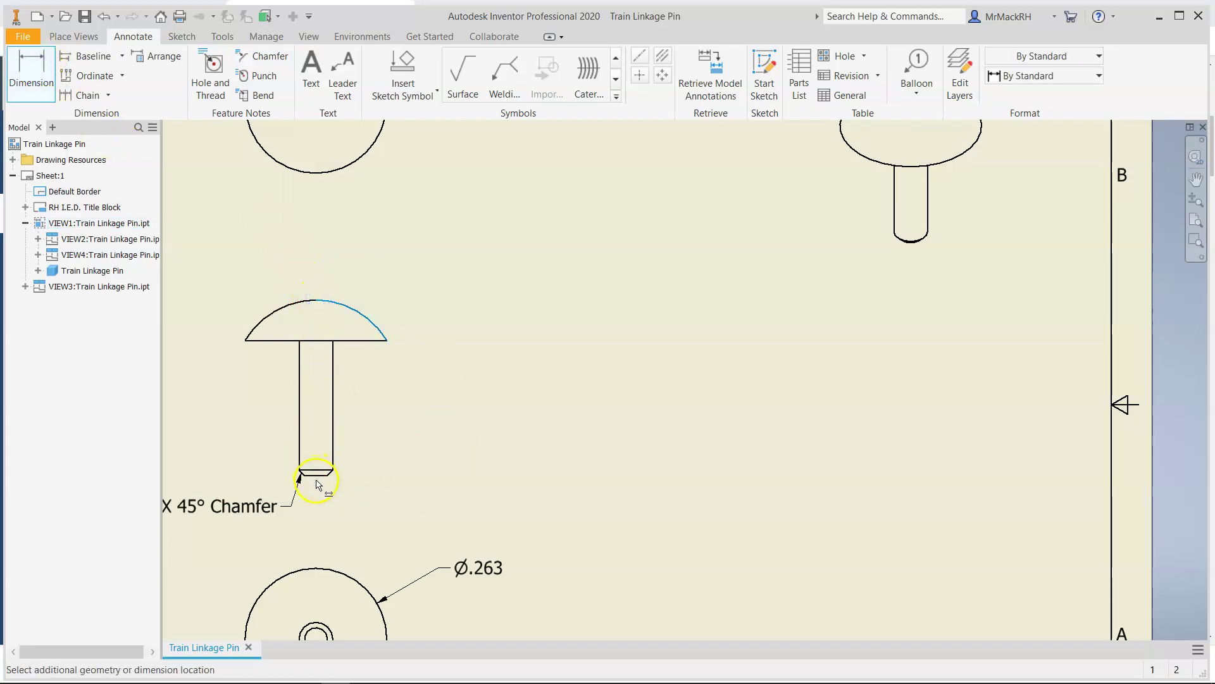
click(318, 477)
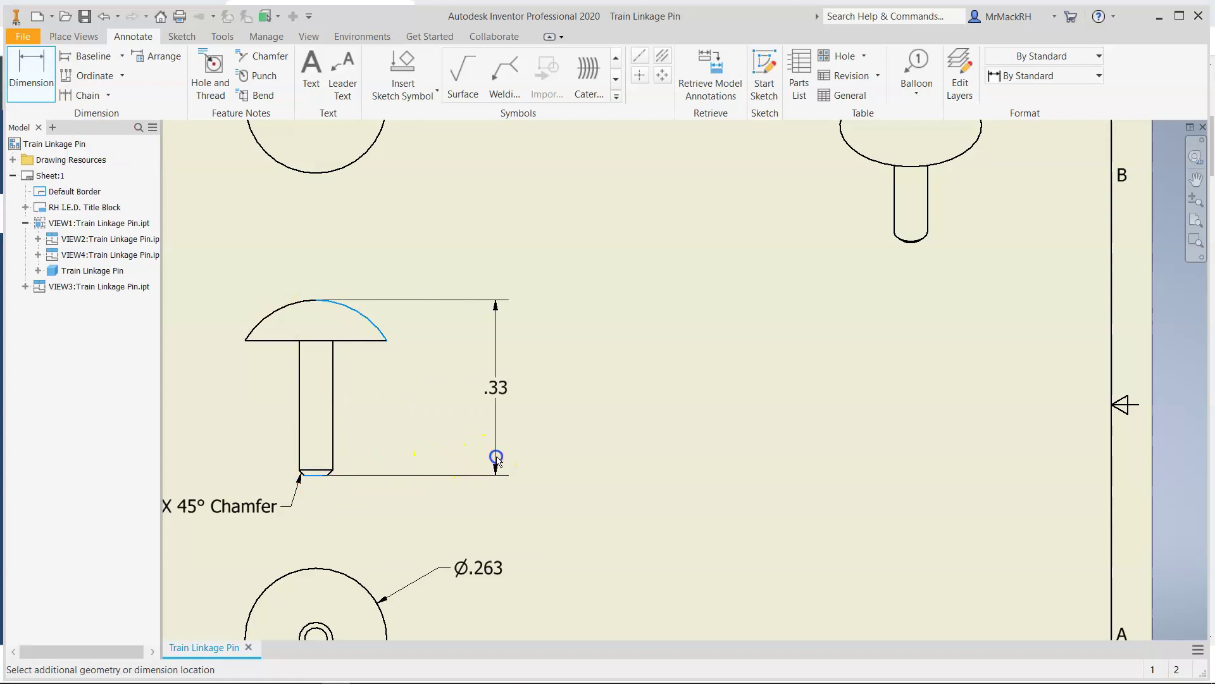
click(494, 378)
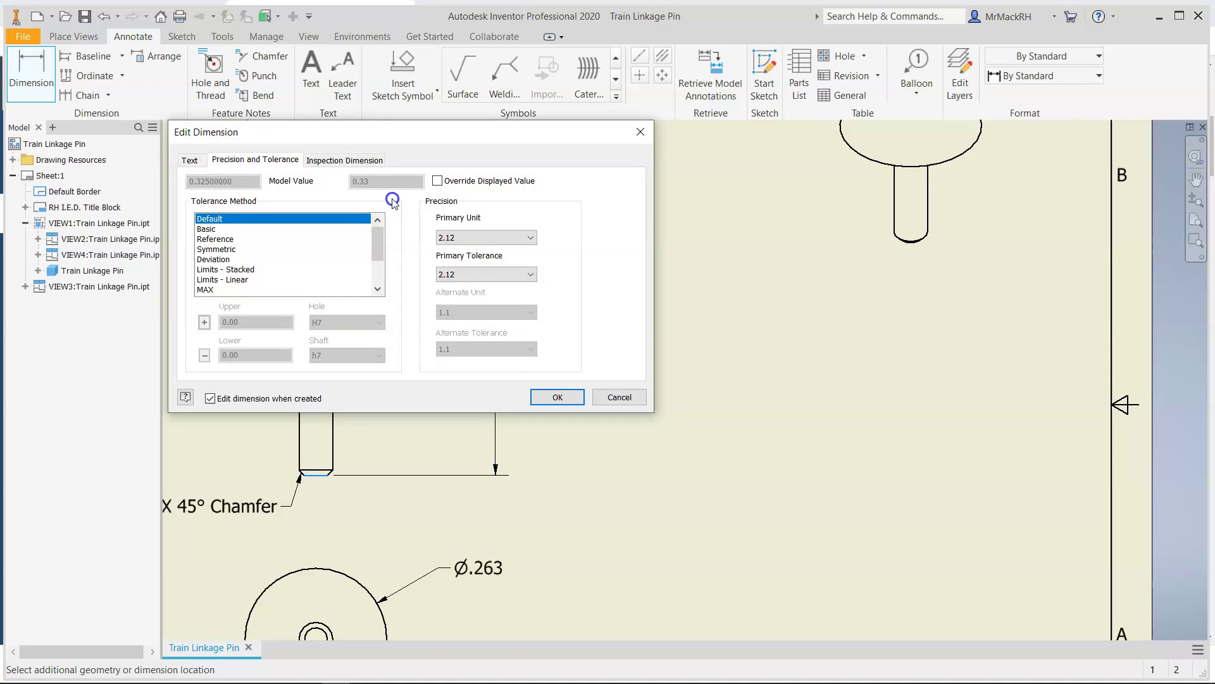
click(462, 238)
click(466, 285)
click(545, 397)
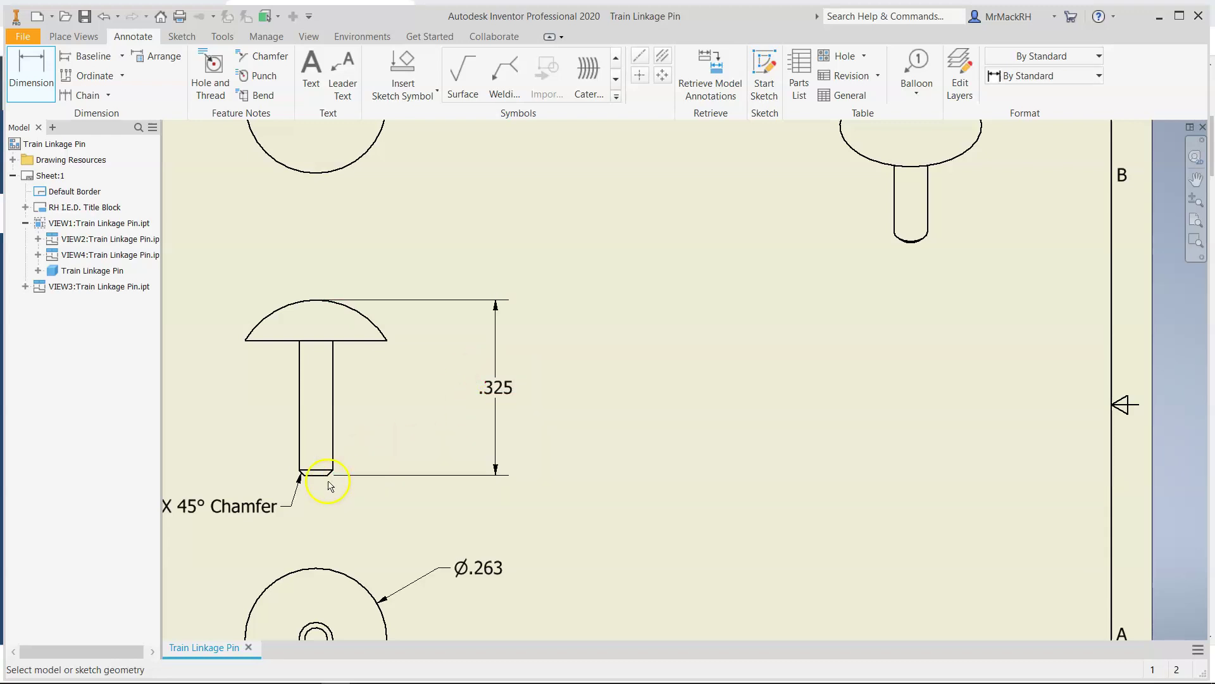
Dimension the shank length from head underside to chamfer edge as .25
scroll(346, 489, down, 2)
scroll(347, 488, up, 5)
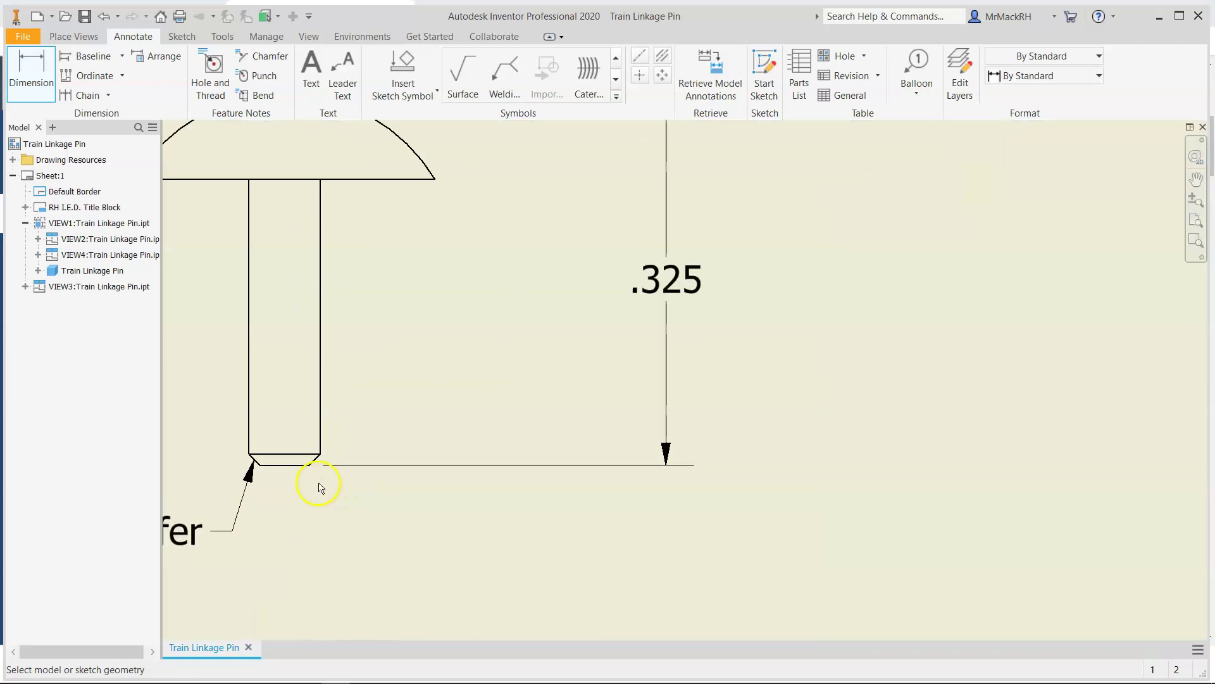
click(302, 180)
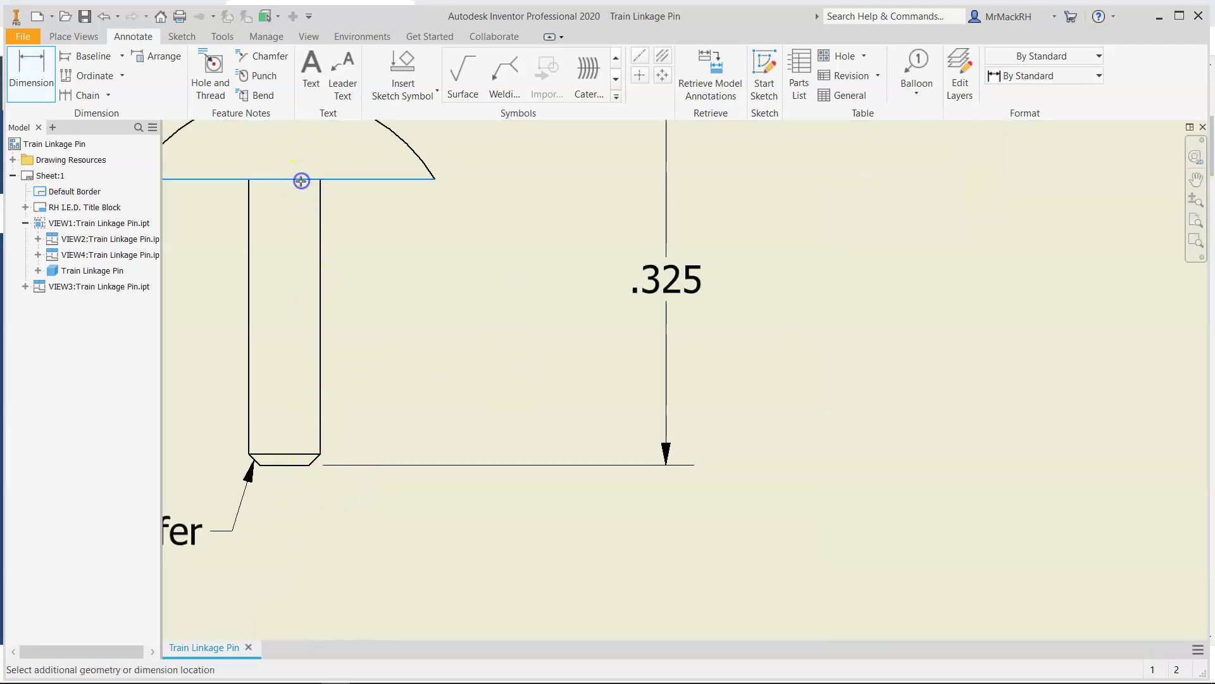
click(292, 465)
click(536, 366)
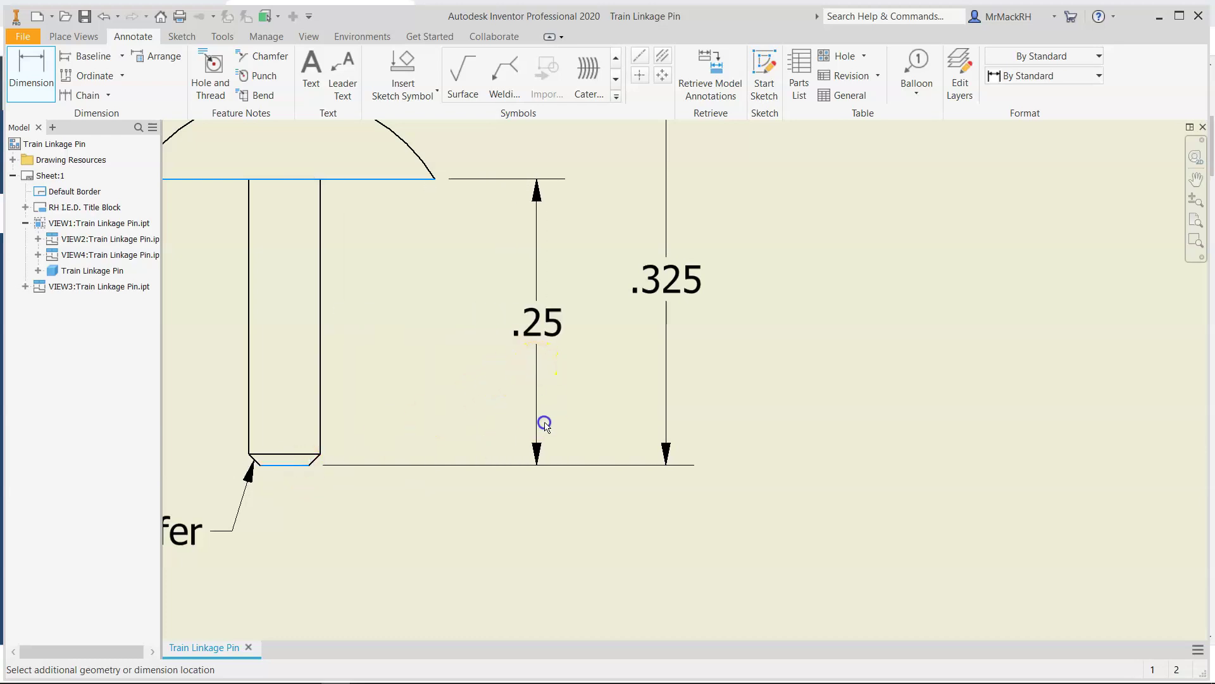
click(552, 394)
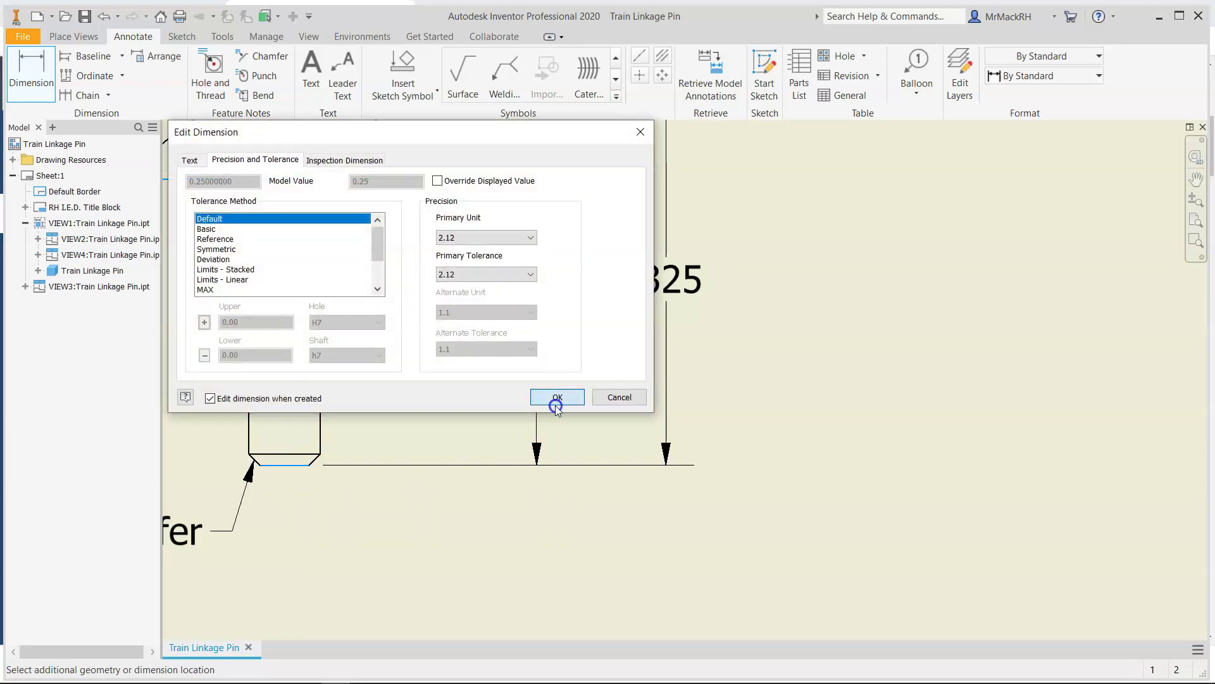
scroll(342, 514, down, 5)
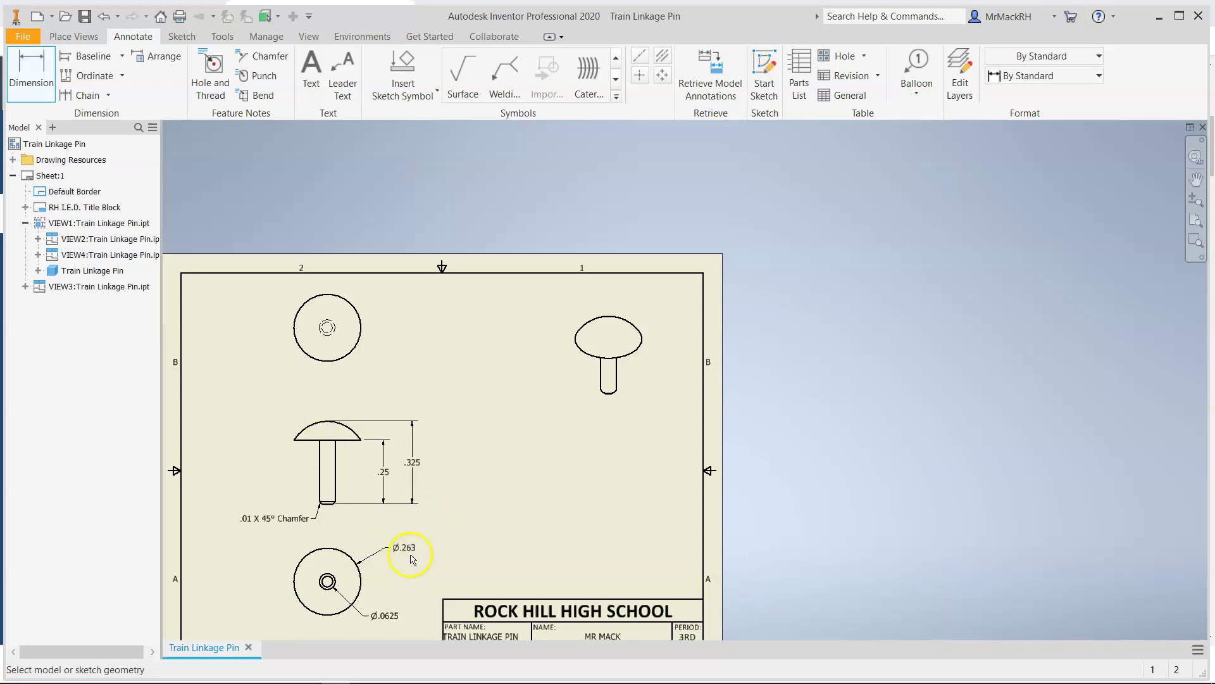
Set the end view's Ø.263 outer diameter to 4.1234 precision so it reads Ø.2625
scroll(408, 553, up, 5)
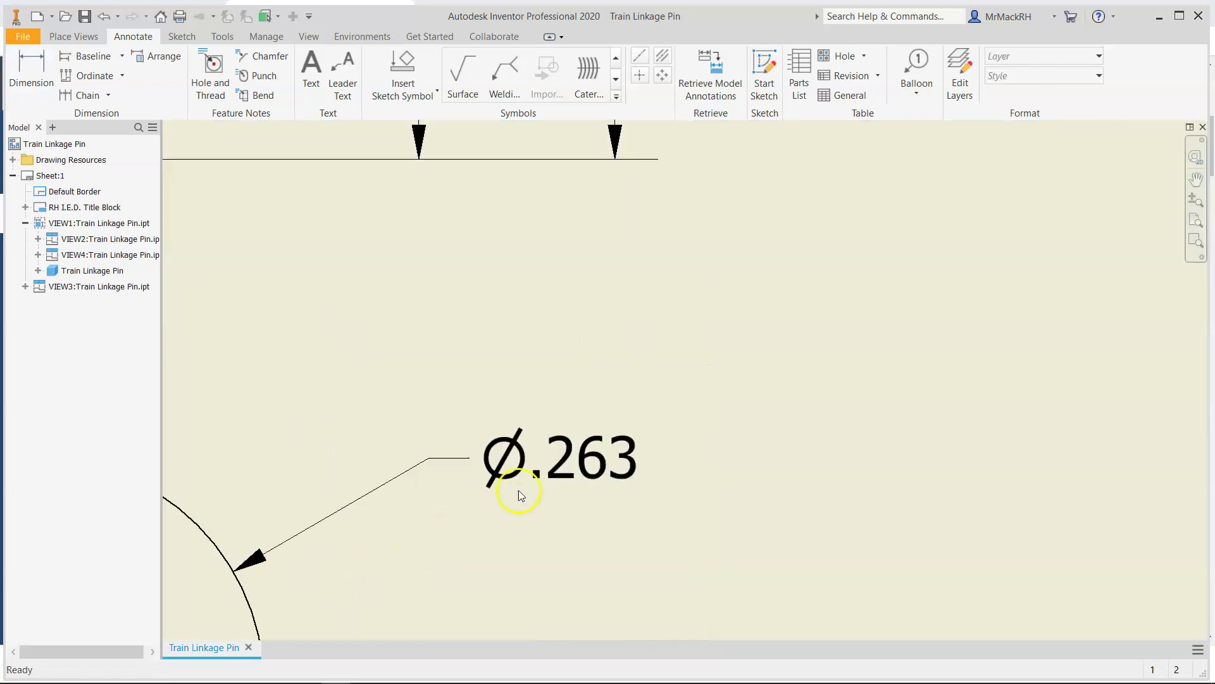
double_click(555, 470)
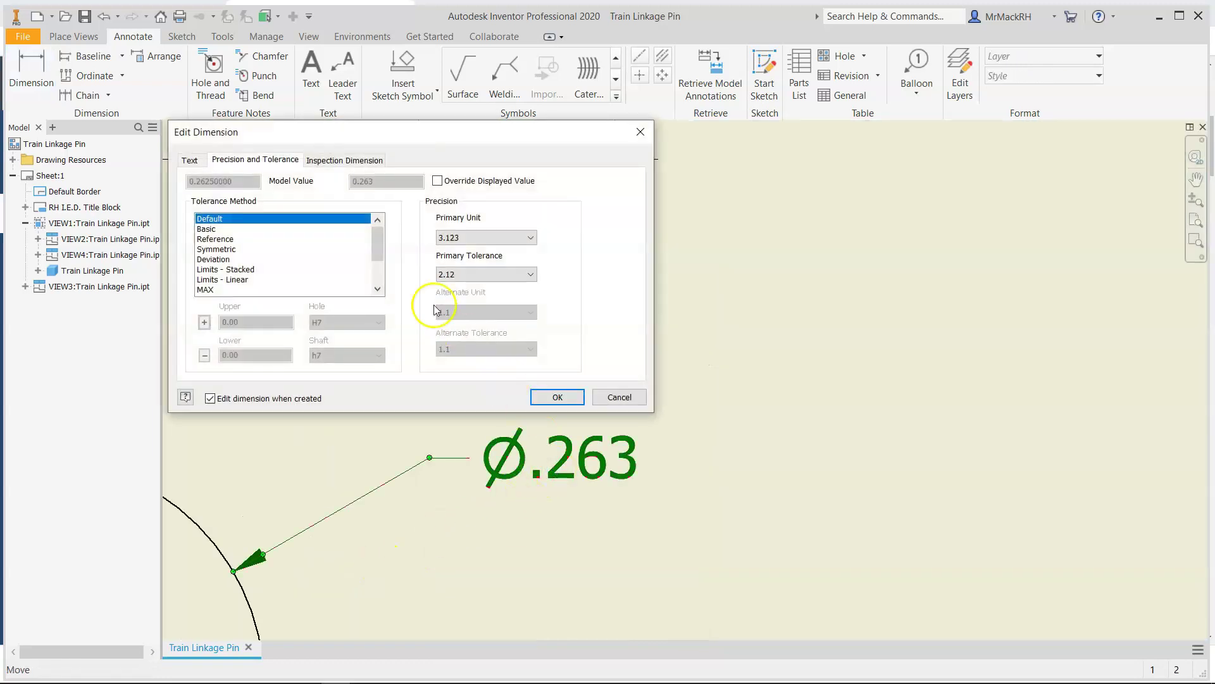
click(499, 238)
click(487, 269)
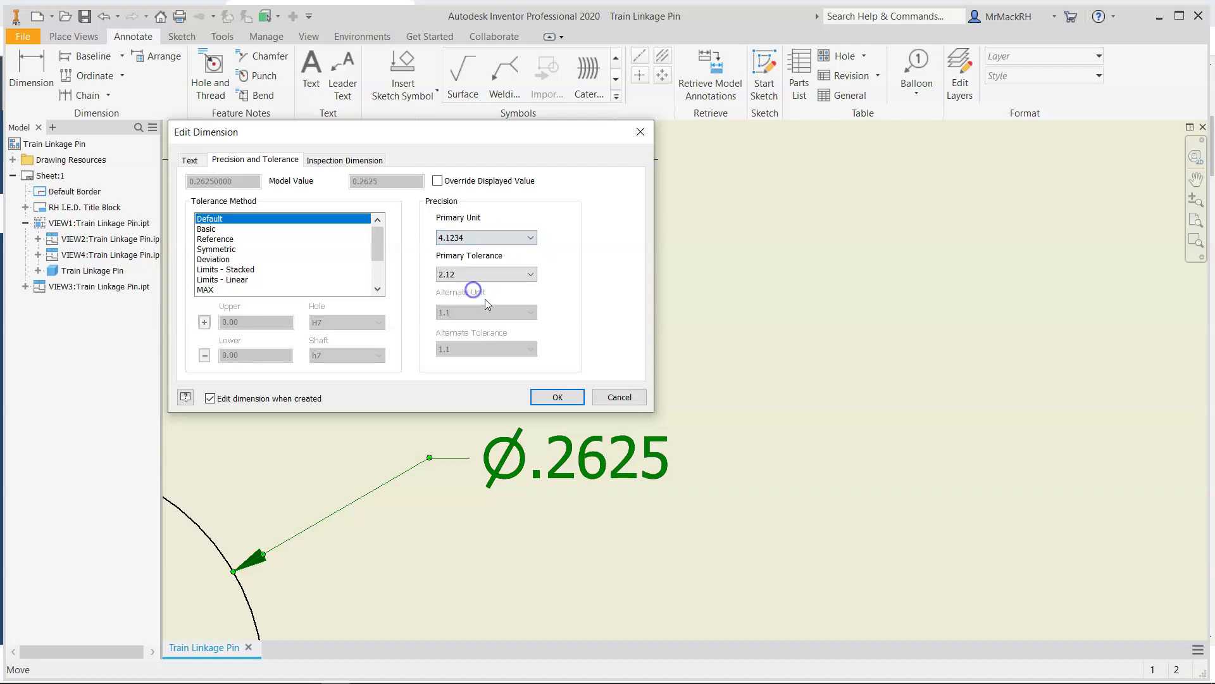
click(558, 398)
scroll(437, 466, down, 6)
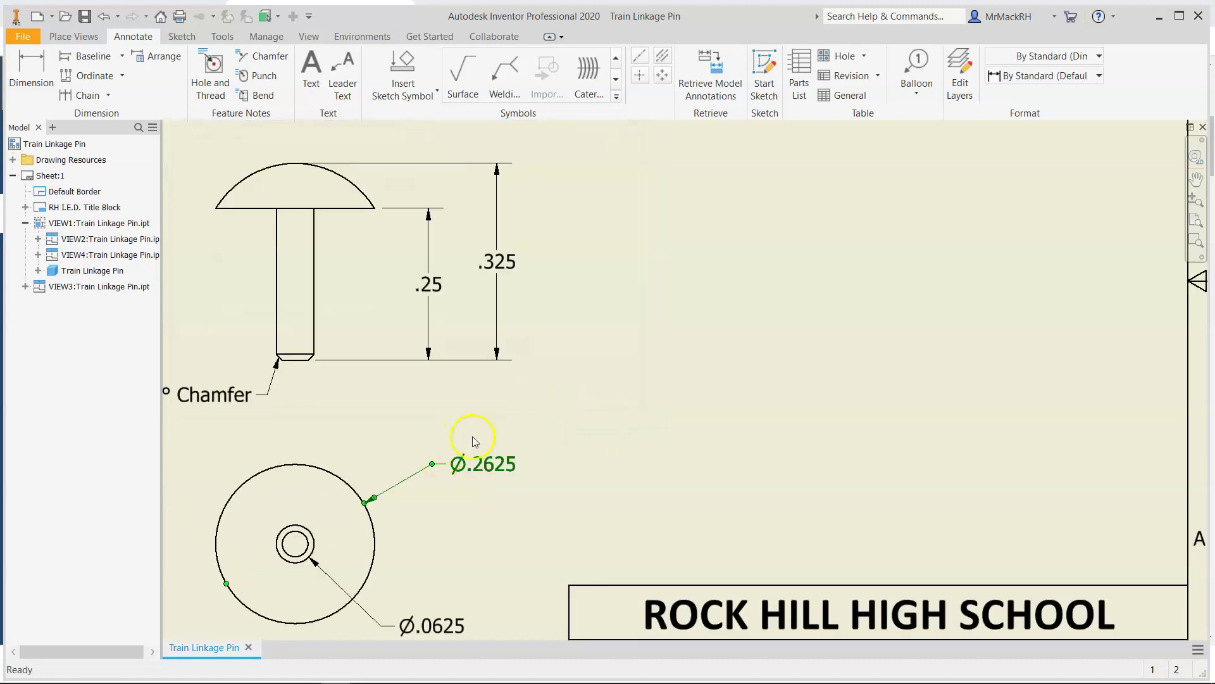
scroll(402, 494, up, 3)
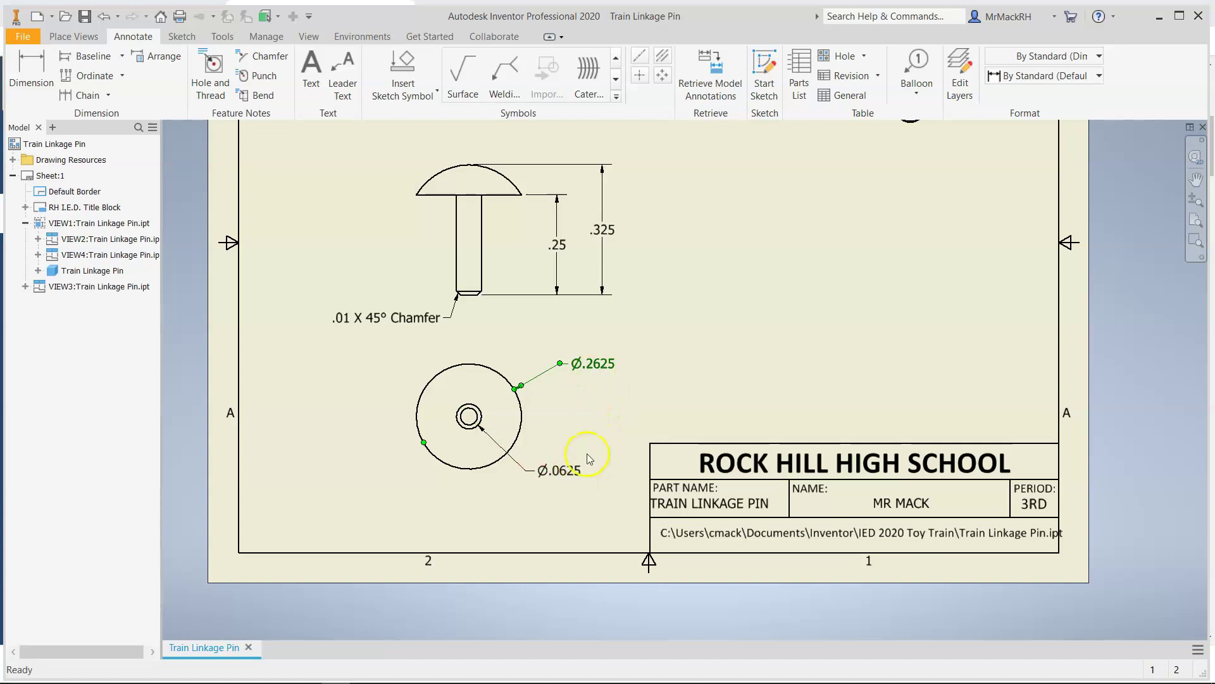
scroll(563, 427, down, 3)
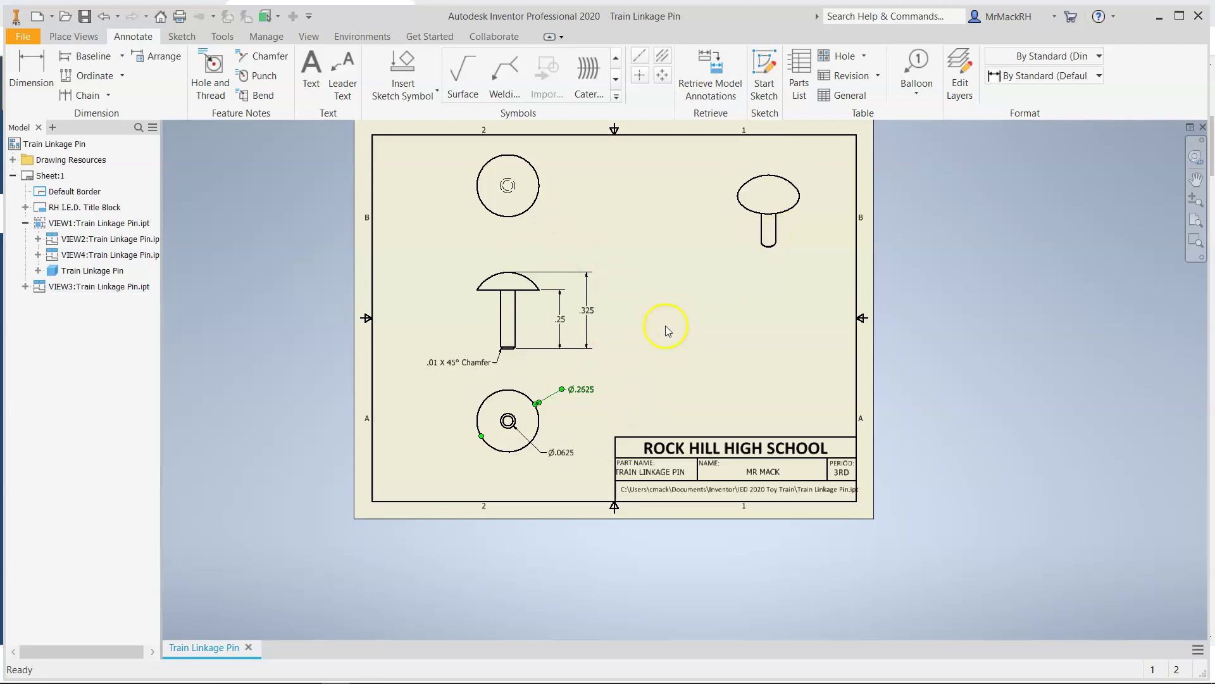
Dimension the pin head's domed top radius and set 4.1234 precision so it reads R.1562
scroll(514, 273, up, 3)
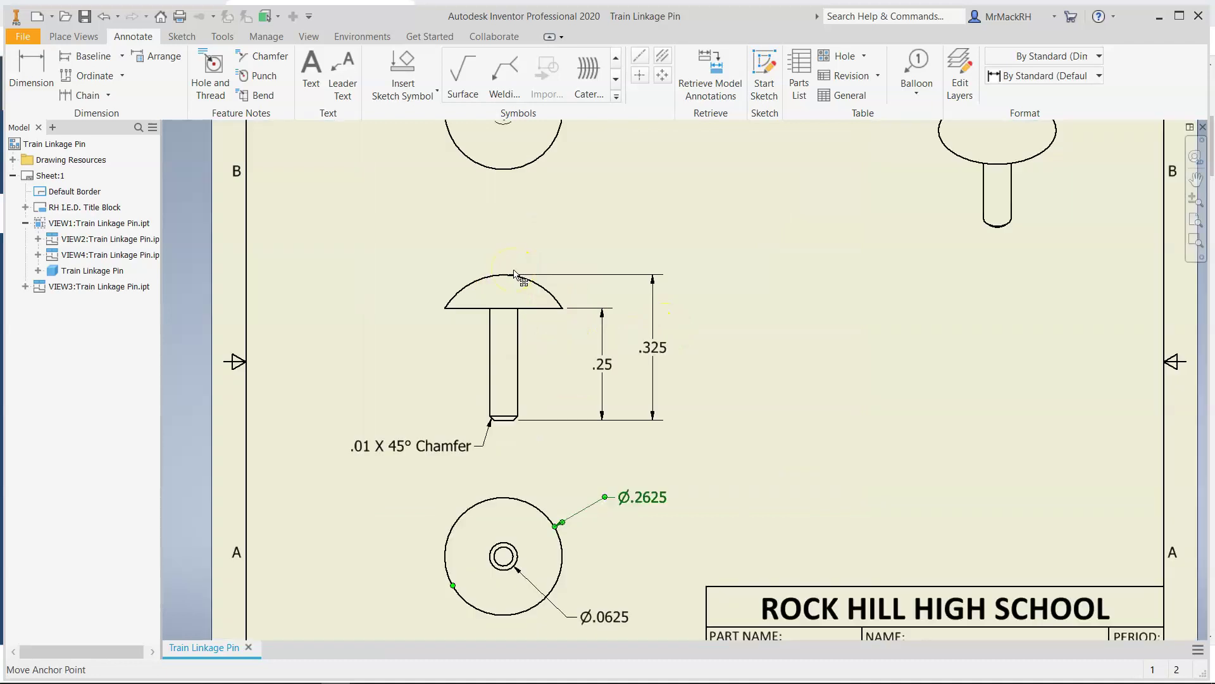
click(33, 63)
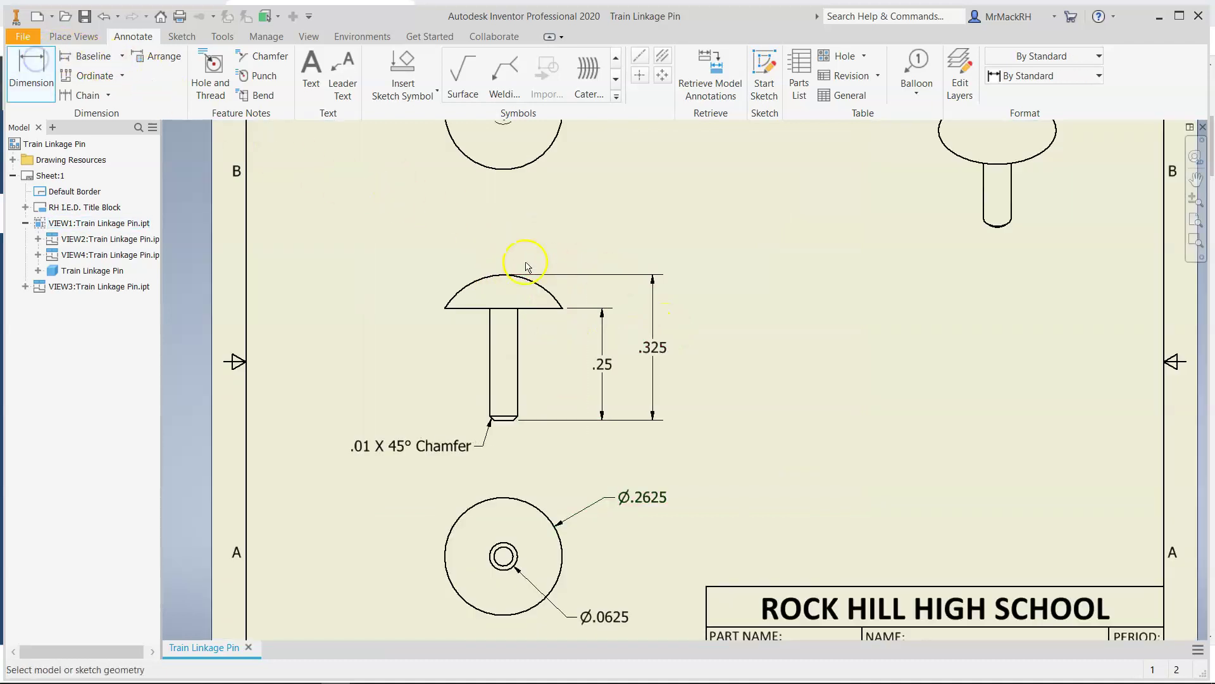
click(489, 276)
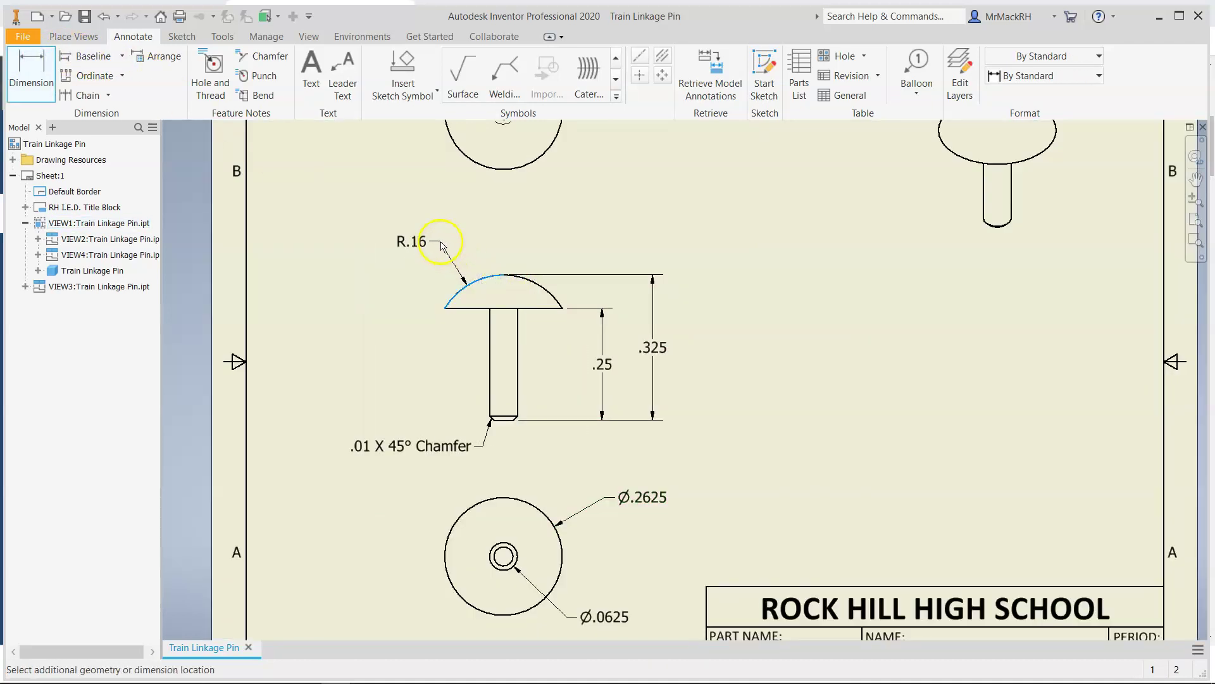
click(441, 243)
click(455, 279)
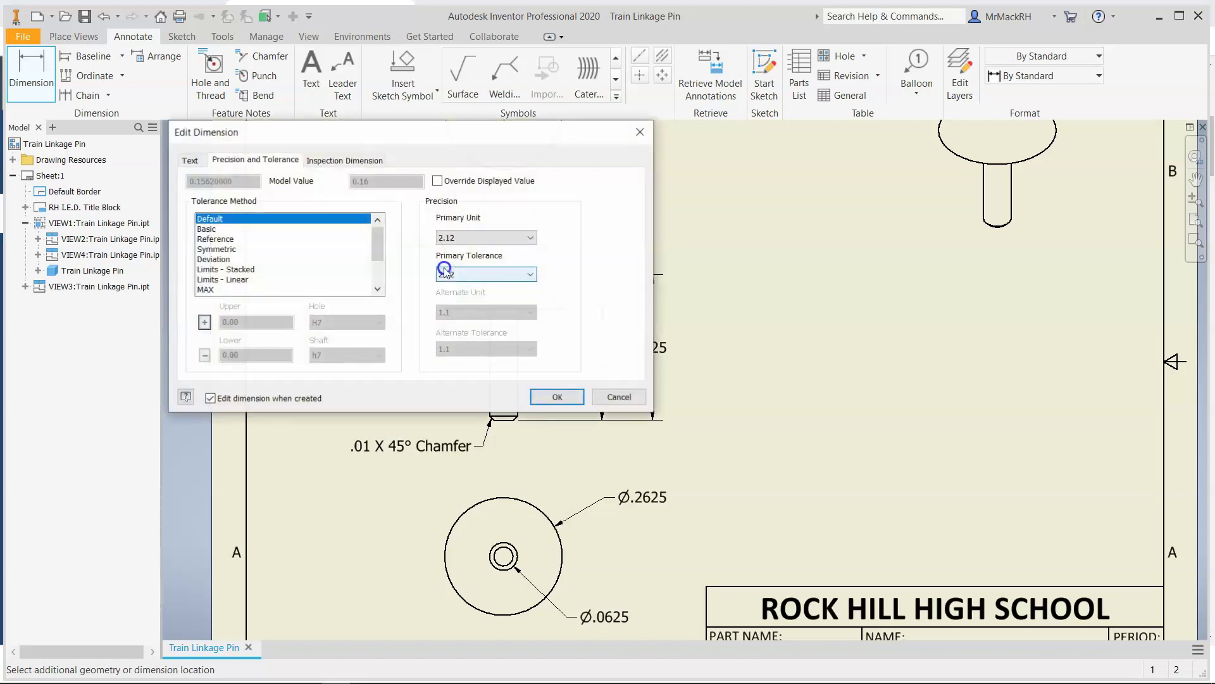
click(490, 236)
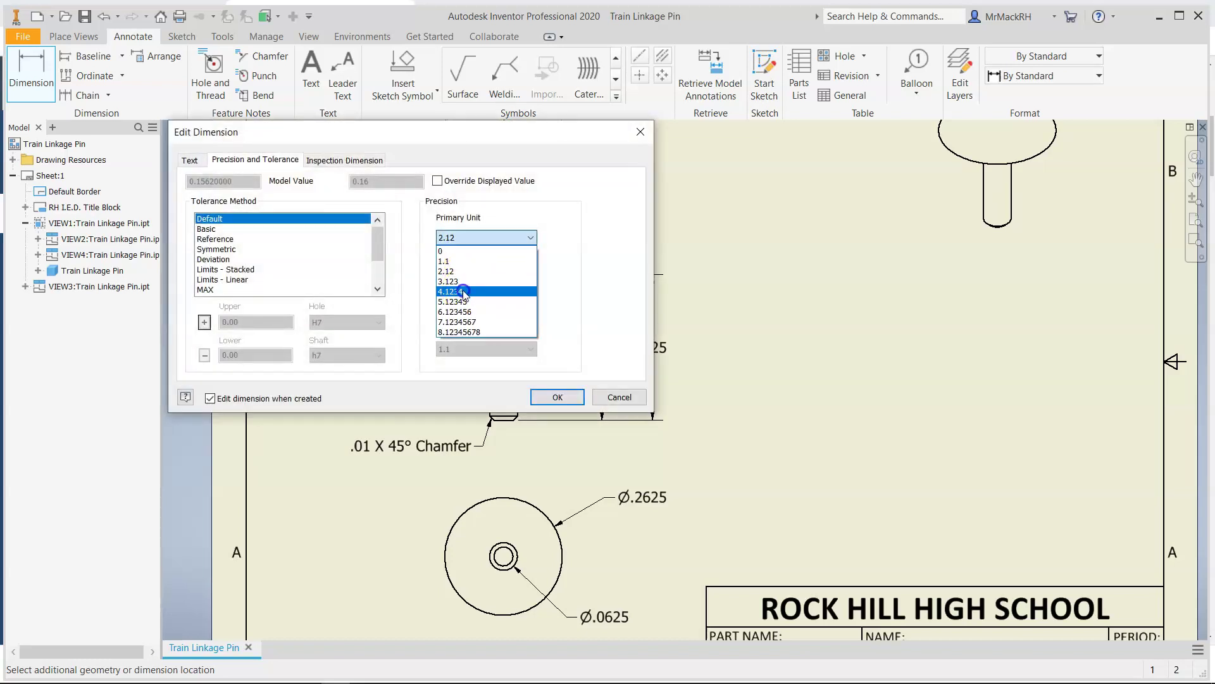
click(453, 292)
click(557, 396)
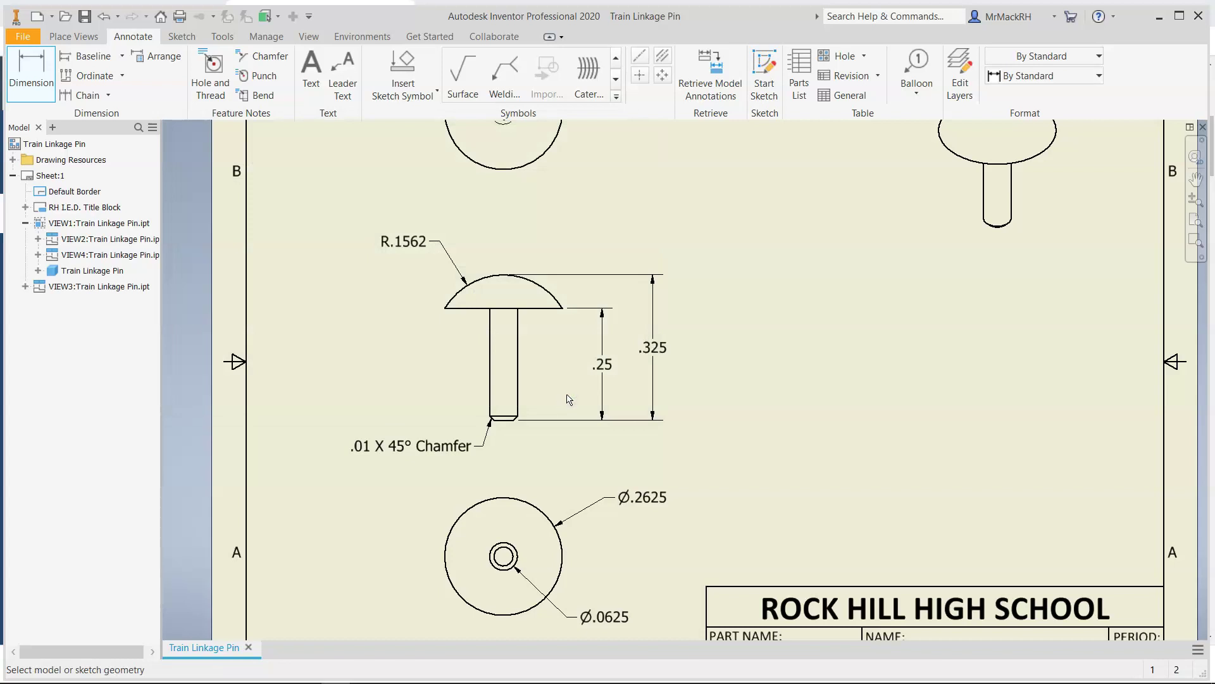
click(635, 274)
click(765, 331)
scroll(757, 387, down, 3)
scroll(523, 488, down, 3)
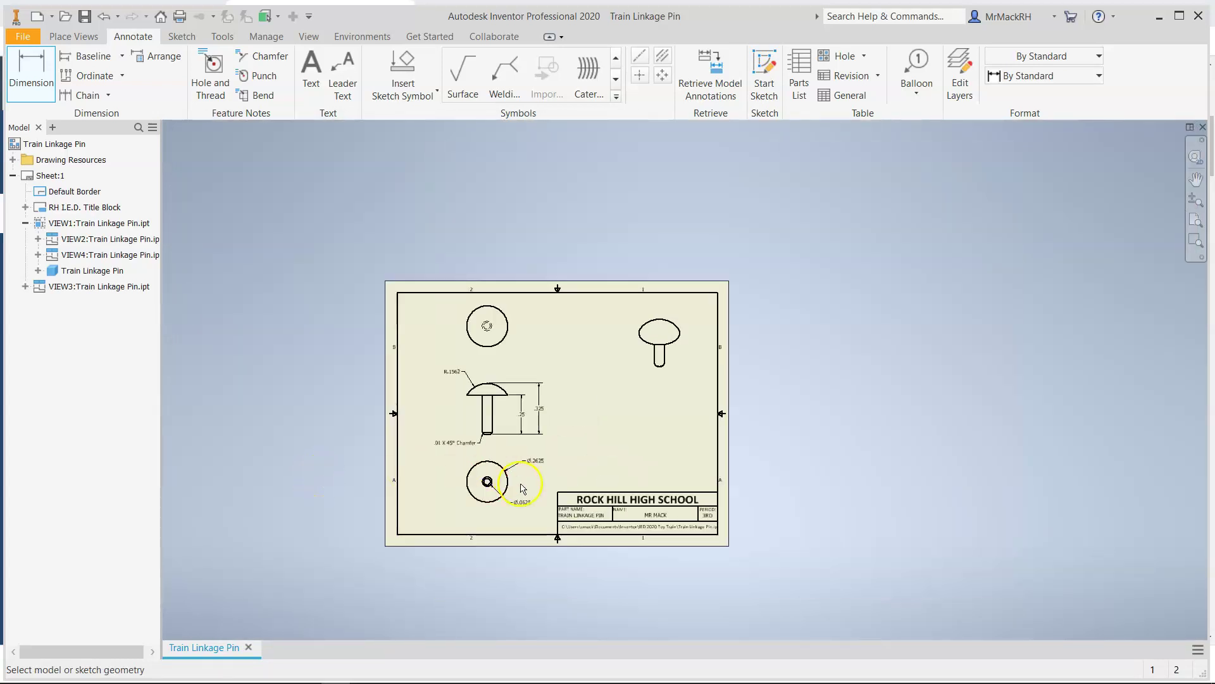
scroll(533, 504, up, 3)
mouse_move(513, 670)
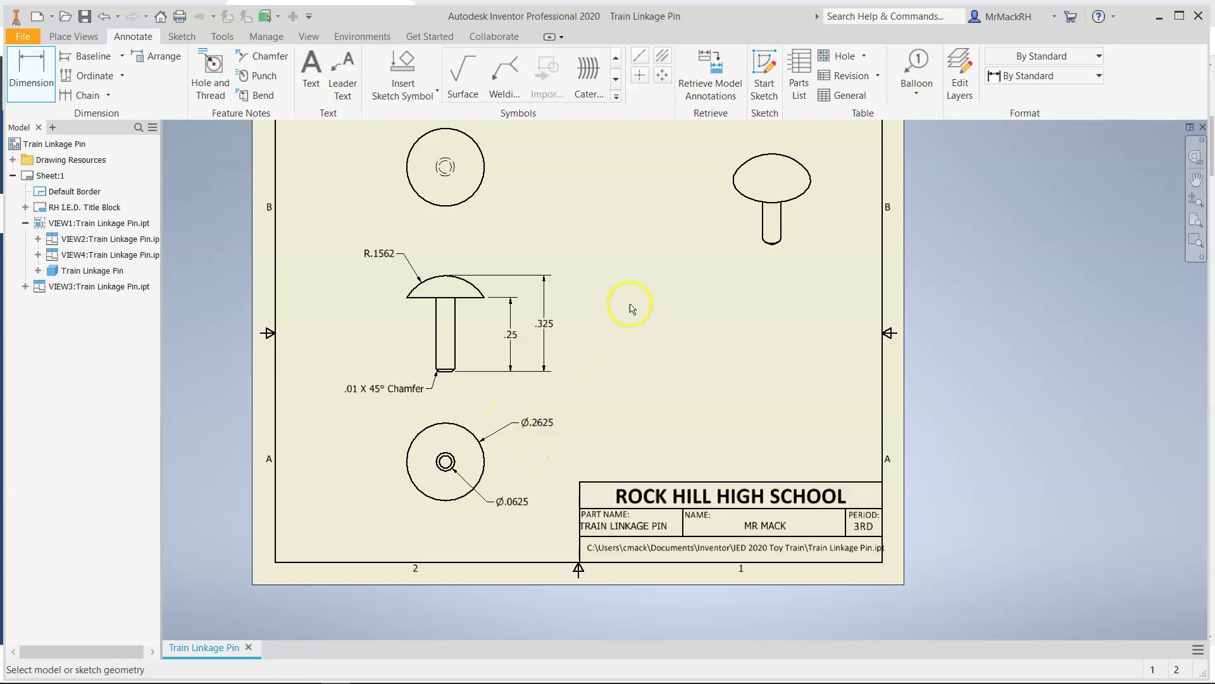
scroll(629, 305, up, 3)
scroll(814, 209, down, 4)
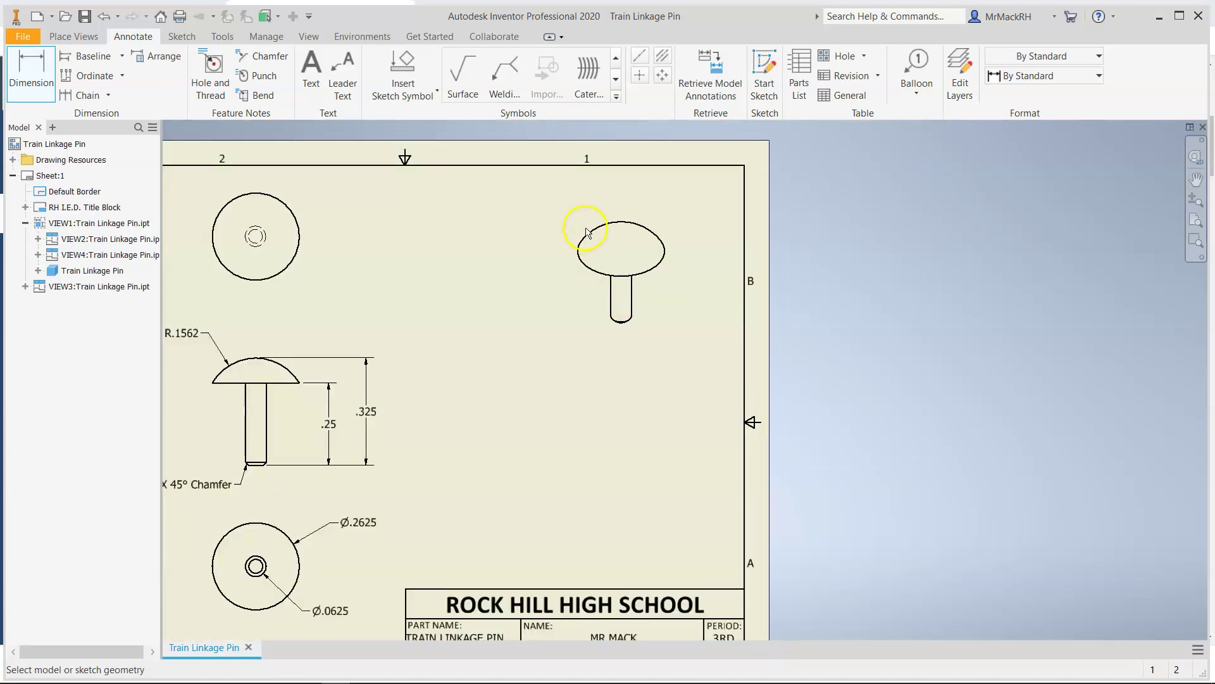
End dimensioning, switch the upper-right isometric view (VIEW3) to Shaded style, and fit the sheet
right_click(475, 211)
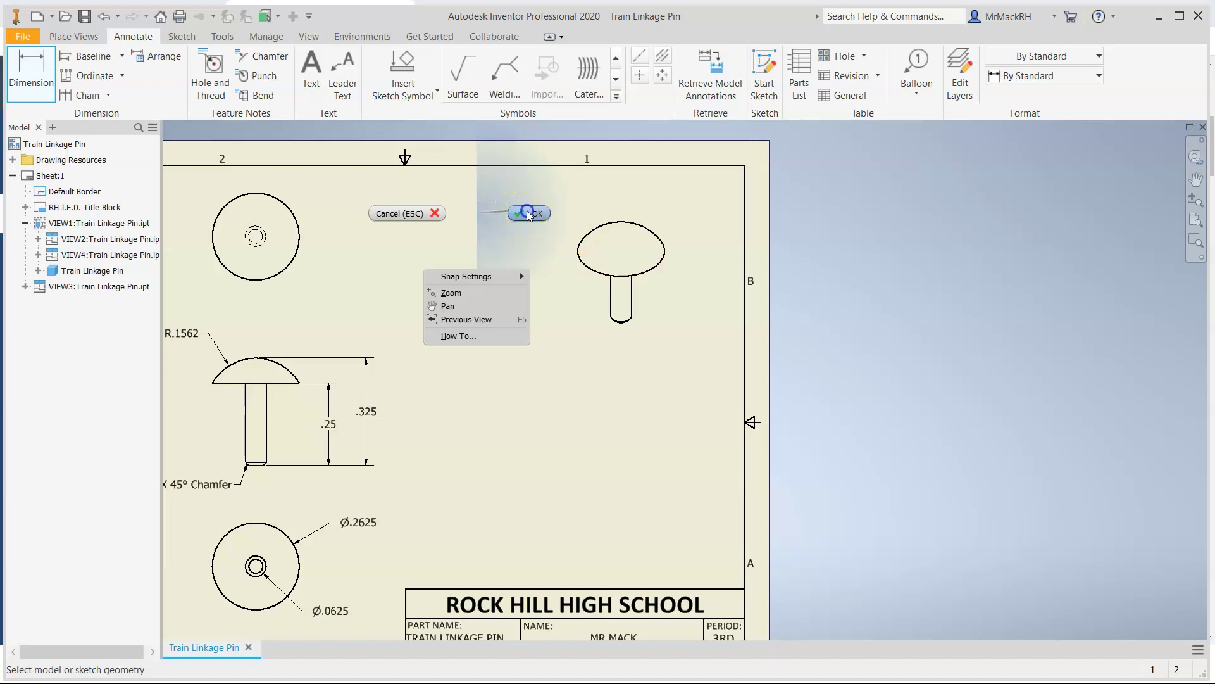
click(569, 215)
click(523, 239)
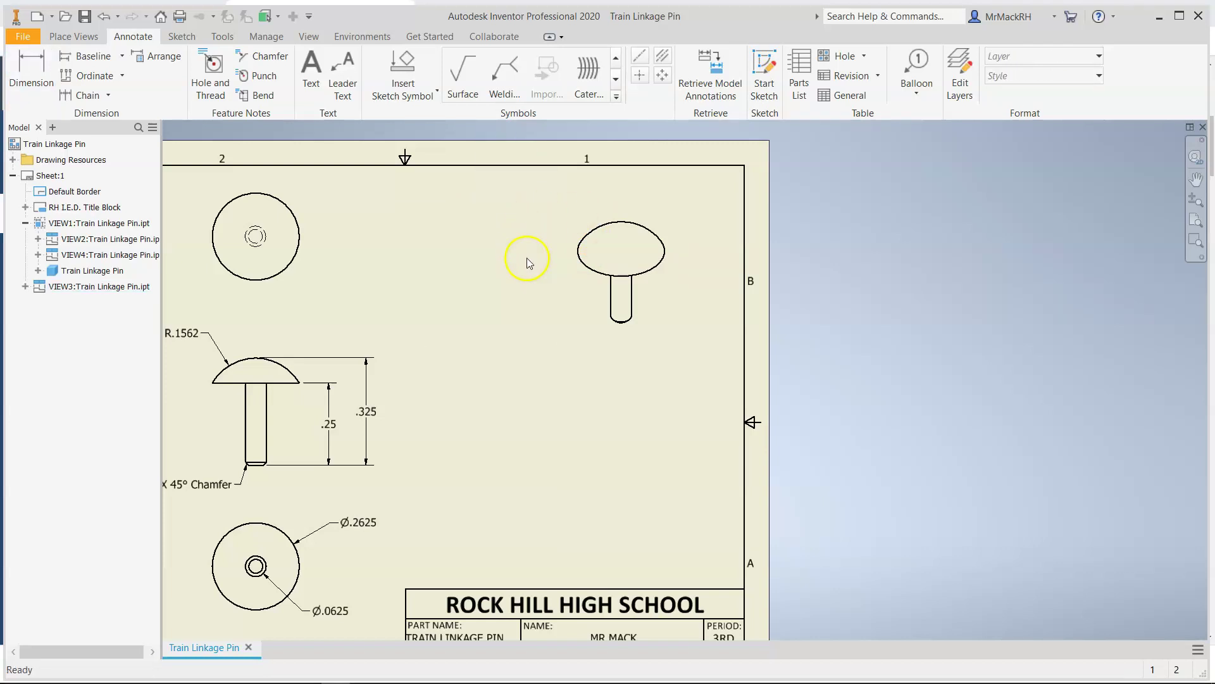
click(576, 260)
right_click(561, 266)
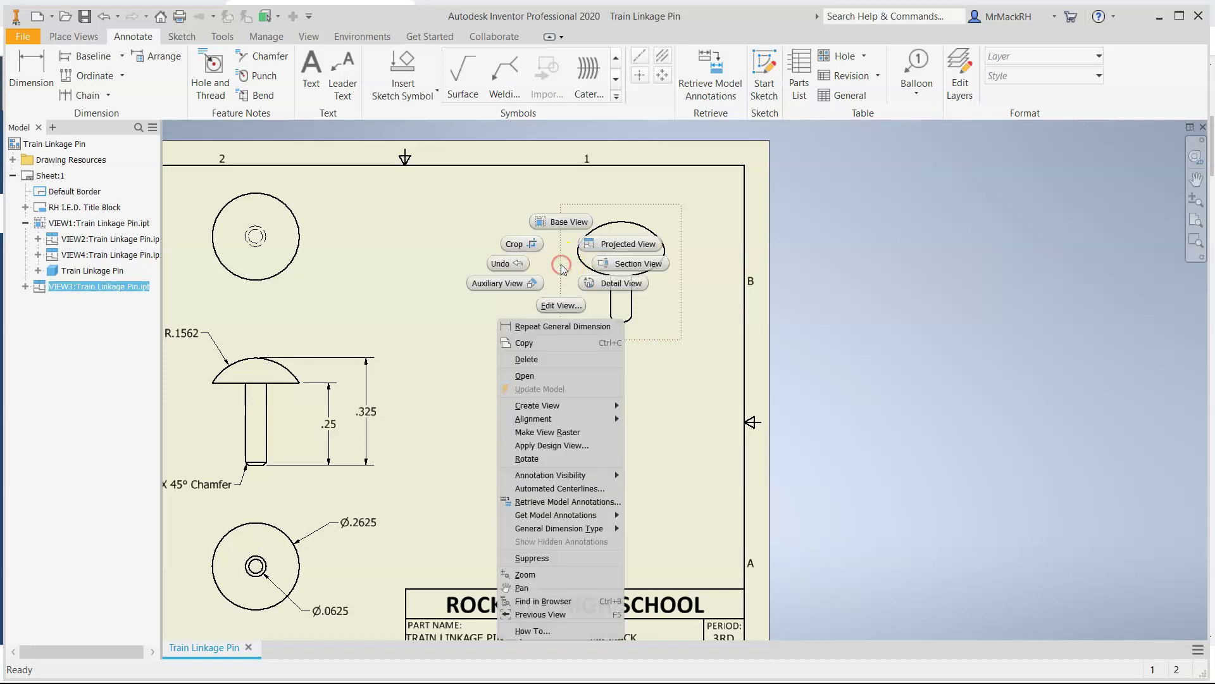
click(556, 307)
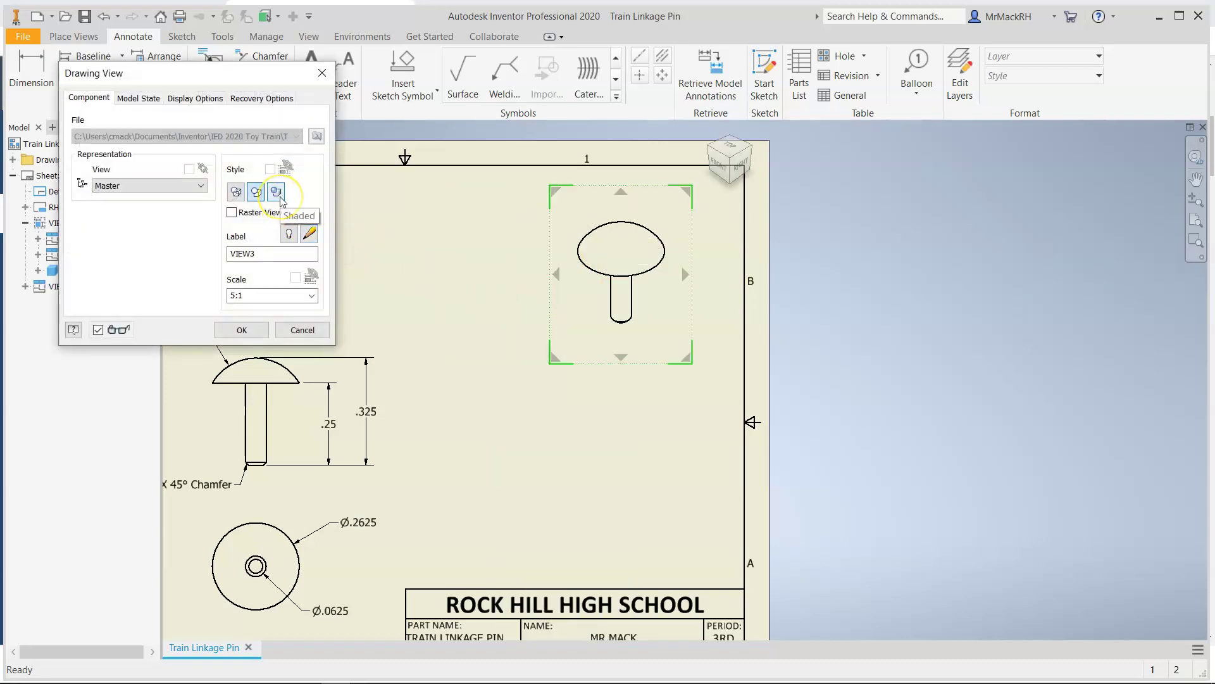
click(280, 199)
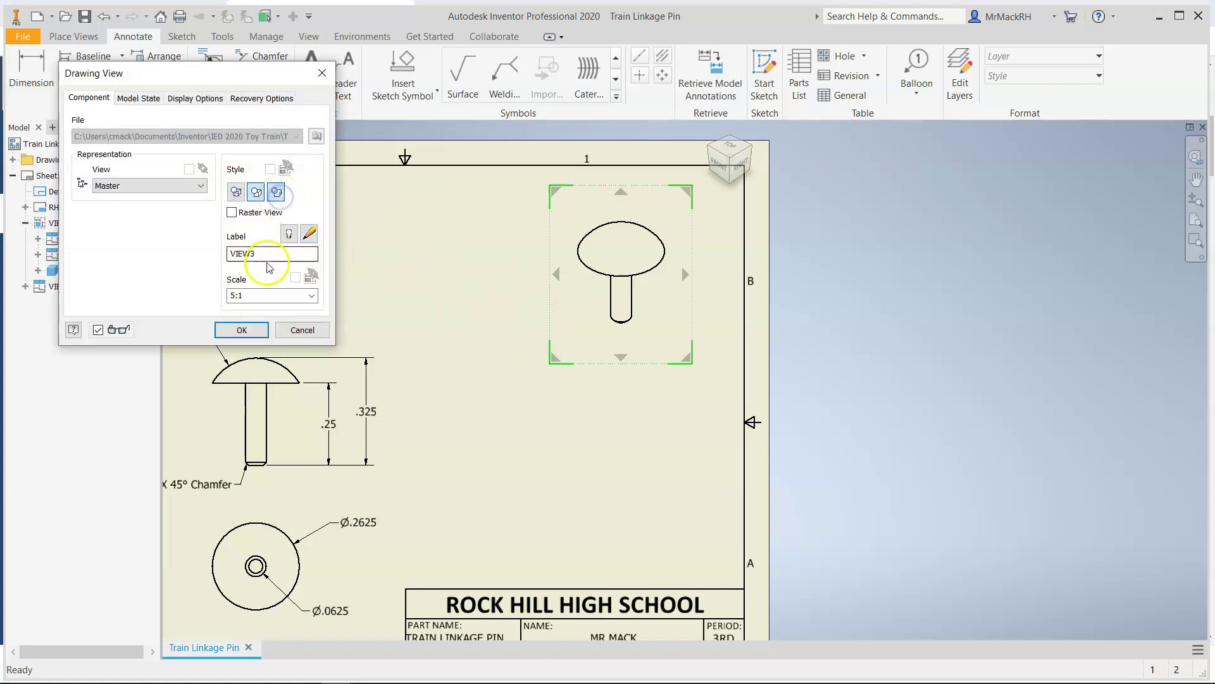
click(245, 329)
key(Home)
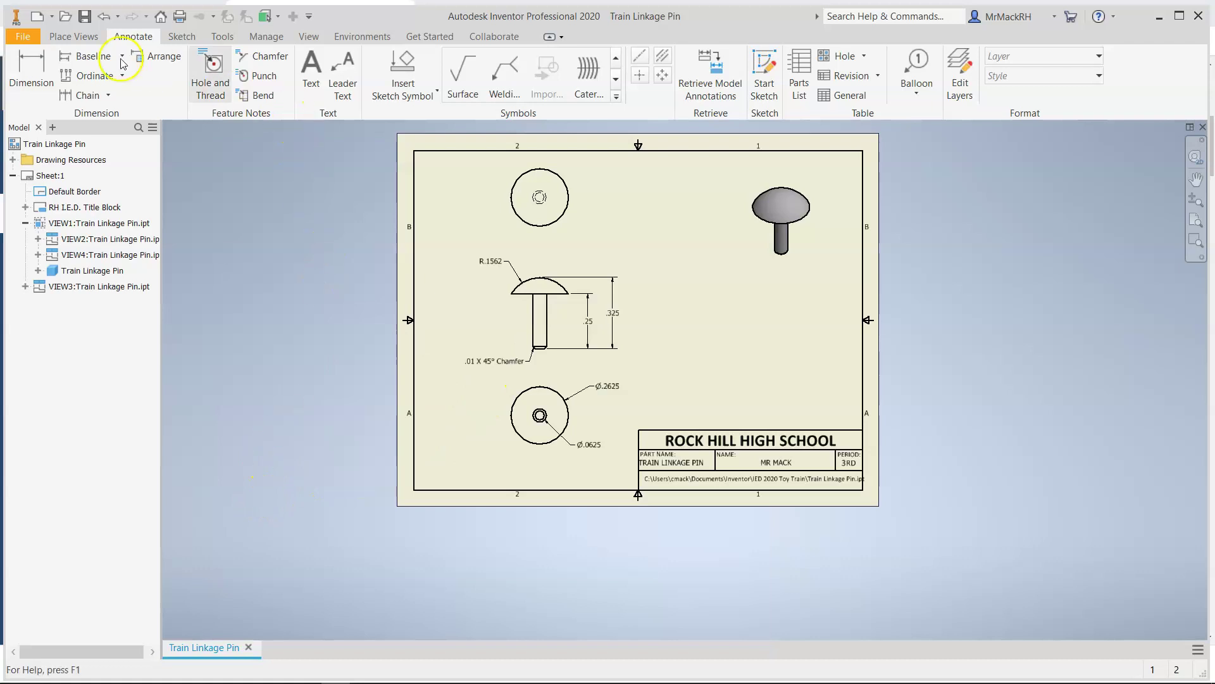
Save the drawing as Train Linkage Pin.idw, type Inventor Drawing Files, in IED 2020 Toy Train
click(27, 36)
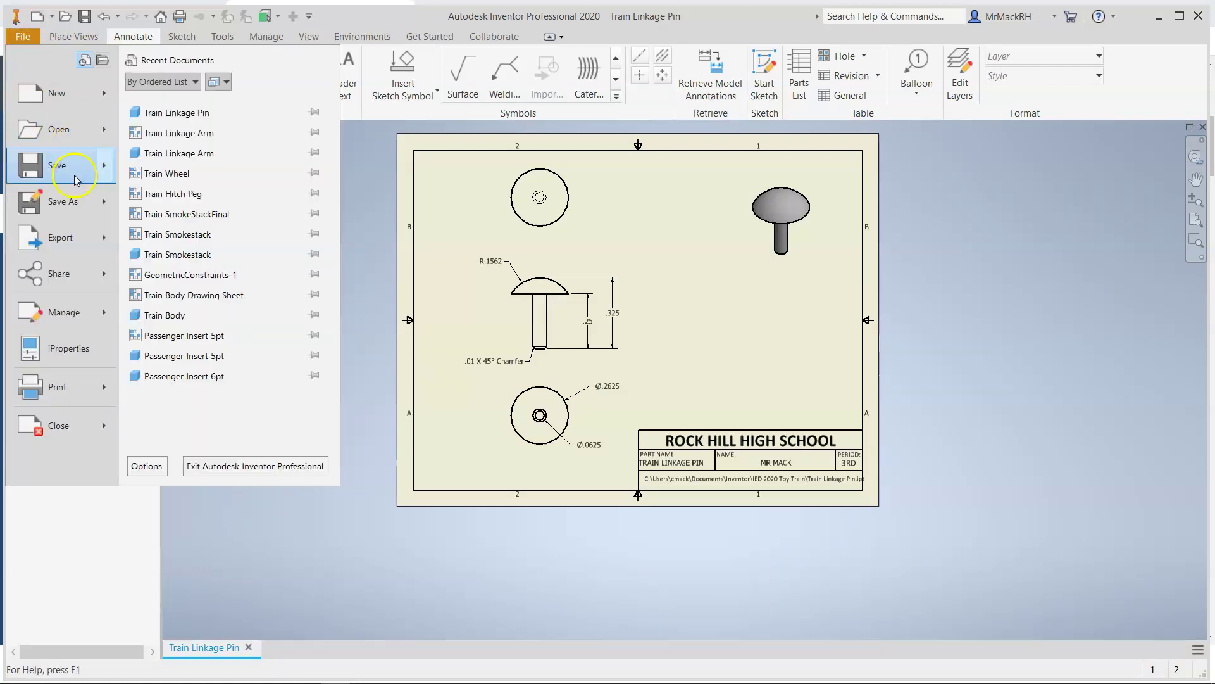
click(119, 187)
click(169, 109)
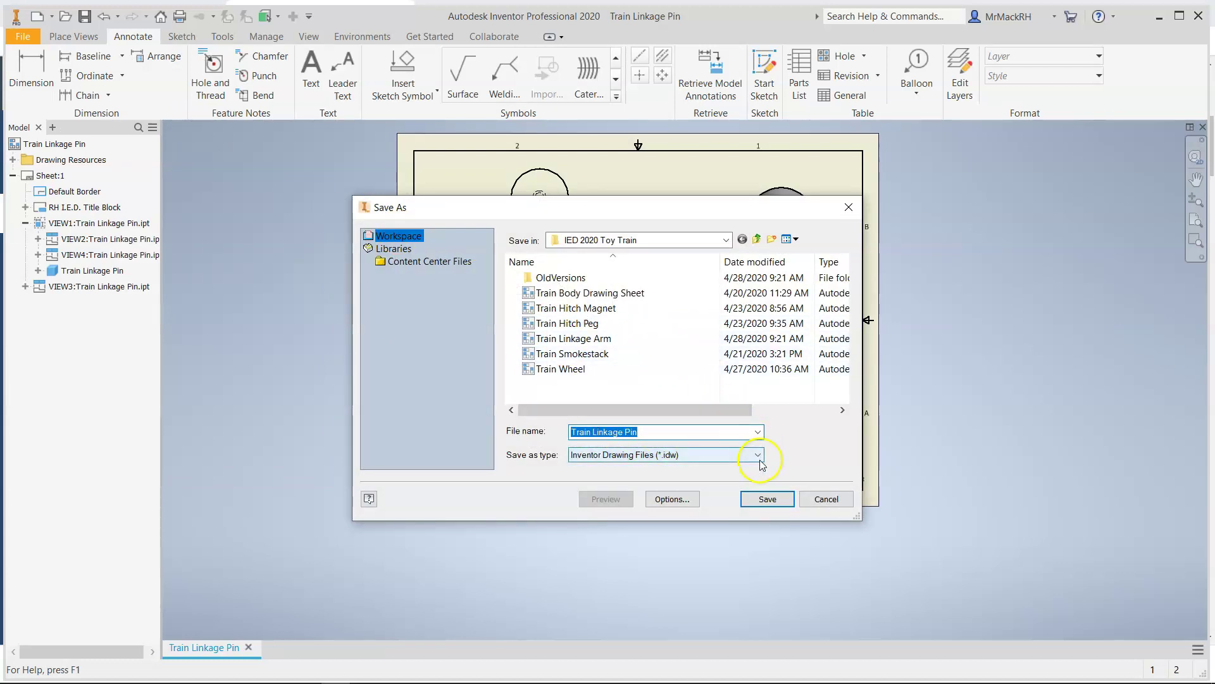
click(766, 499)
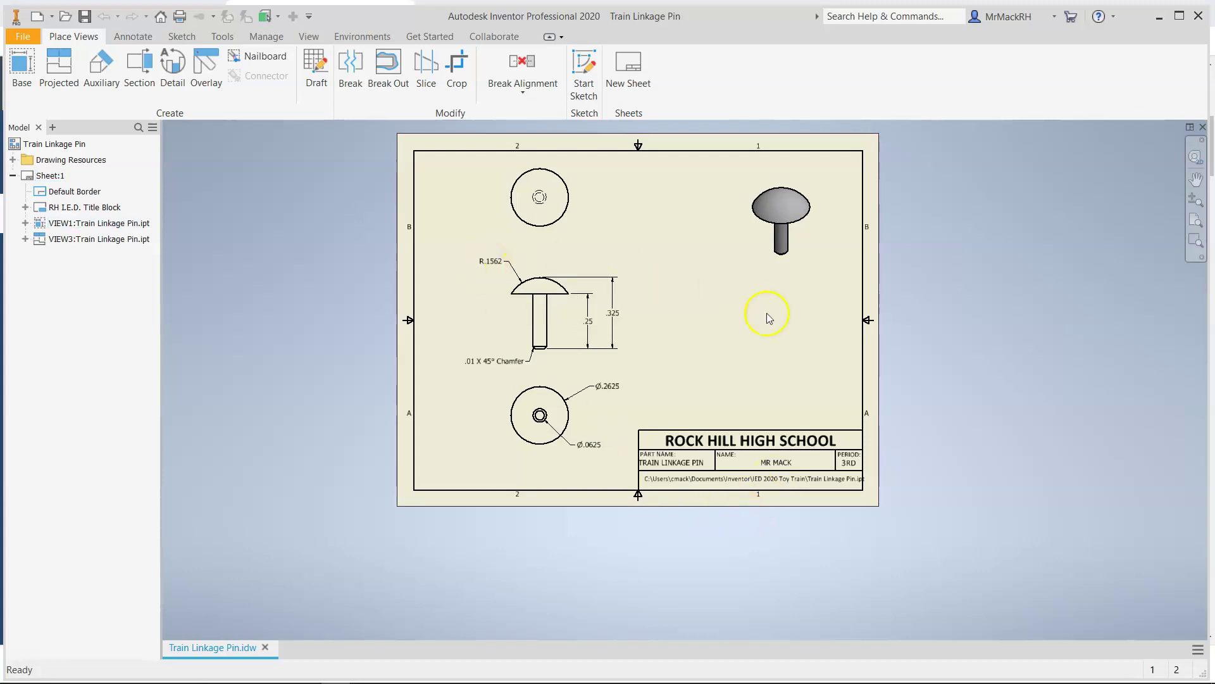
Export the sheet to PDF as Train Linkage Pin in the IED 2020 Toy Train folder
click(19, 38)
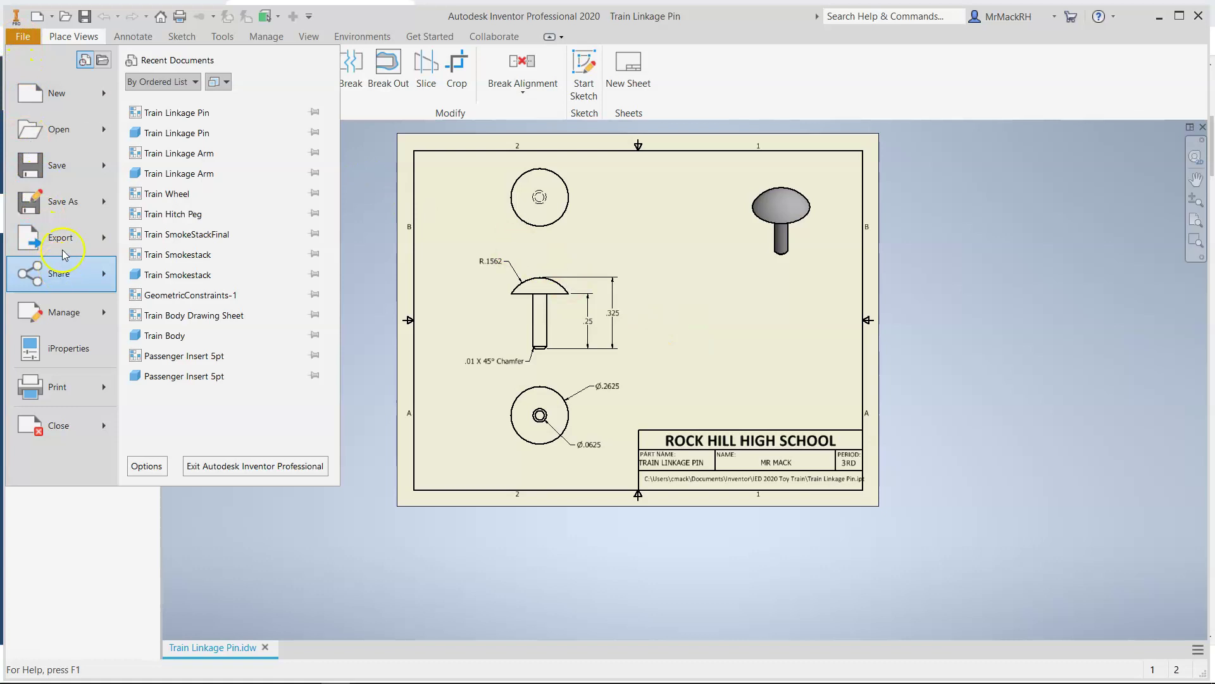
mouse_move(64, 240)
click(183, 211)
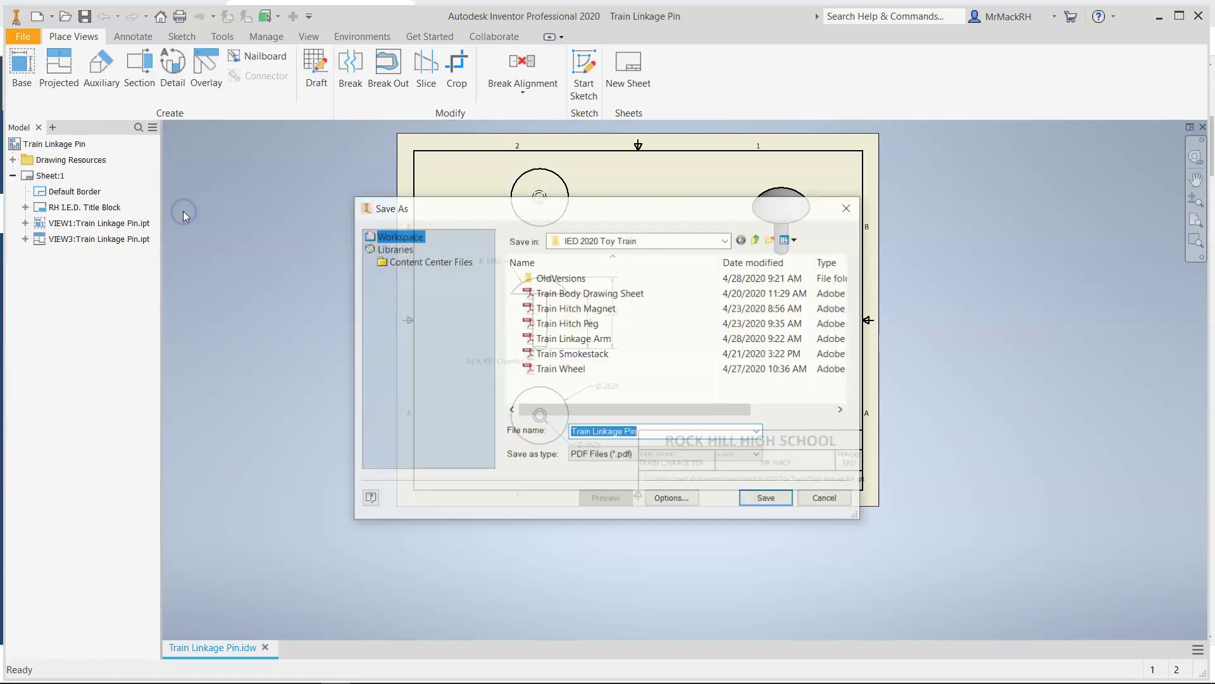
click(765, 497)
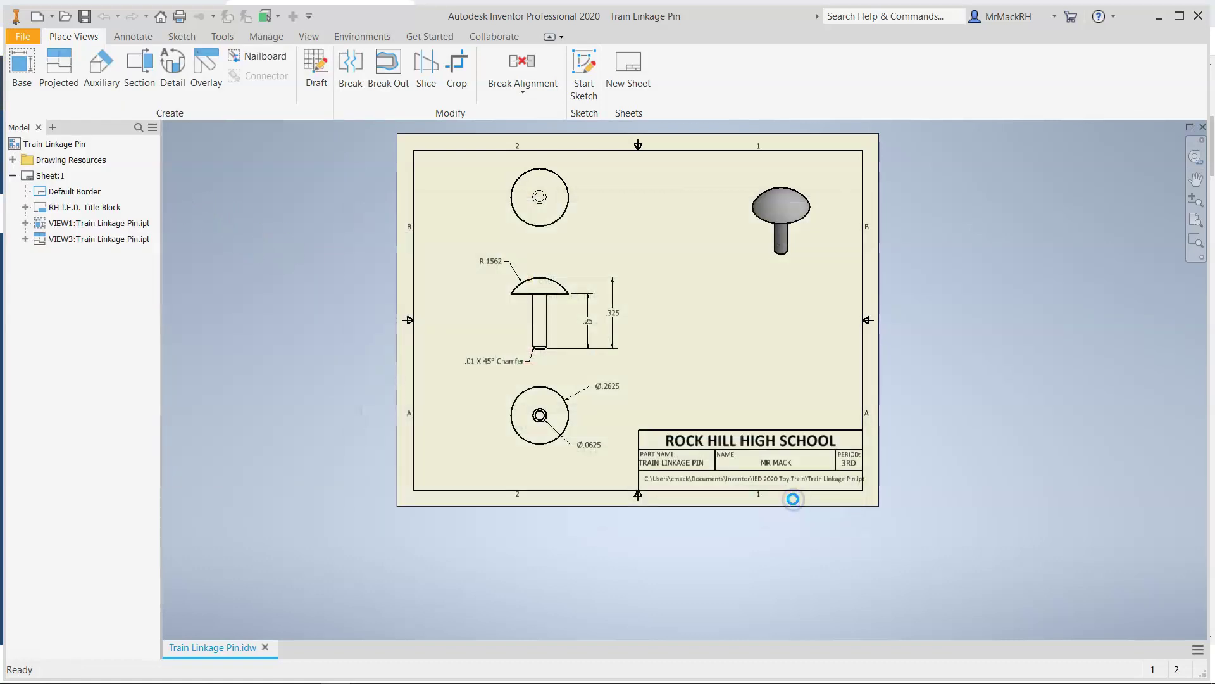